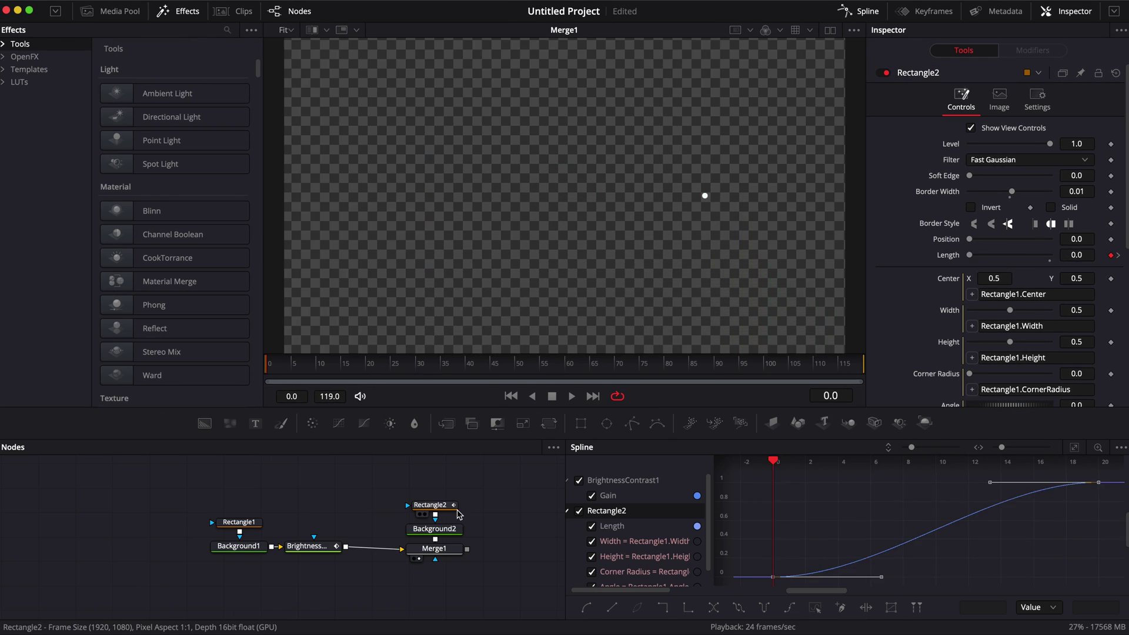
# Step: Play the finished comp to preview the white border animation
pyautogui.press('space')
pyautogui.press('space')
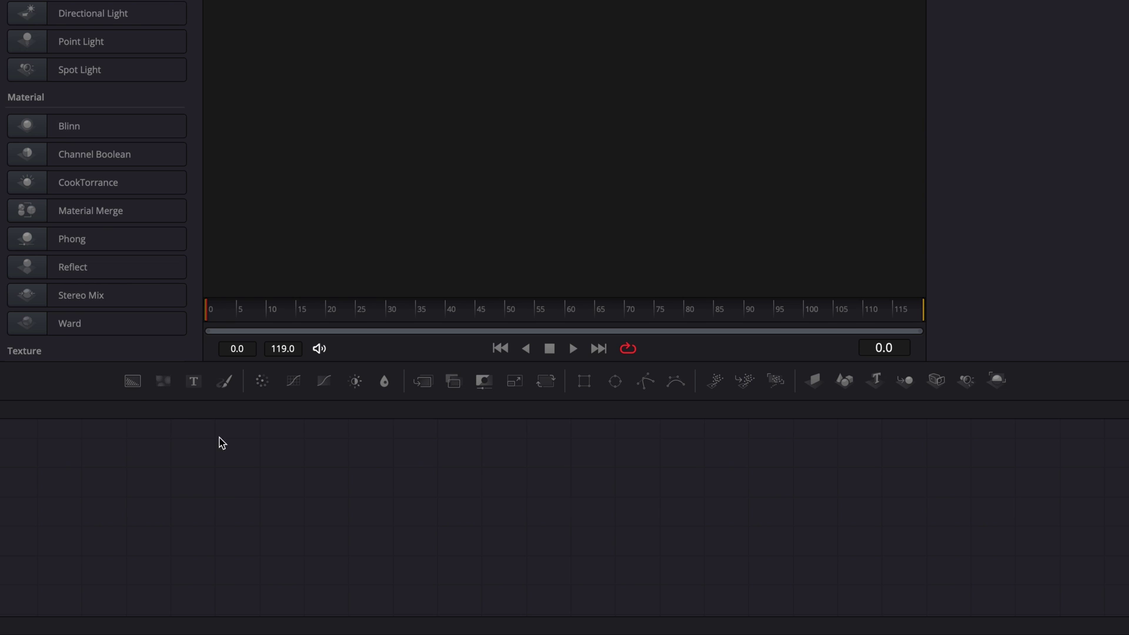
# Step: Add Background1 with a Rectangle1 mask and show Background1 in the viewer
pyautogui.click(131, 383)
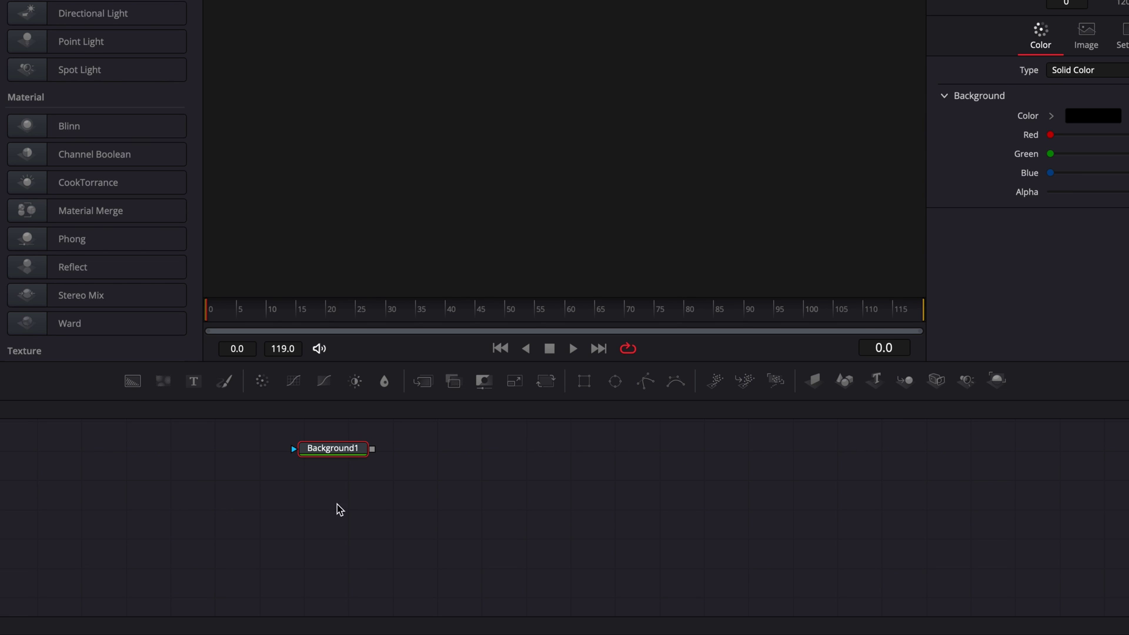
pyautogui.moveTo(337, 455); pyautogui.dragTo(464, 533)
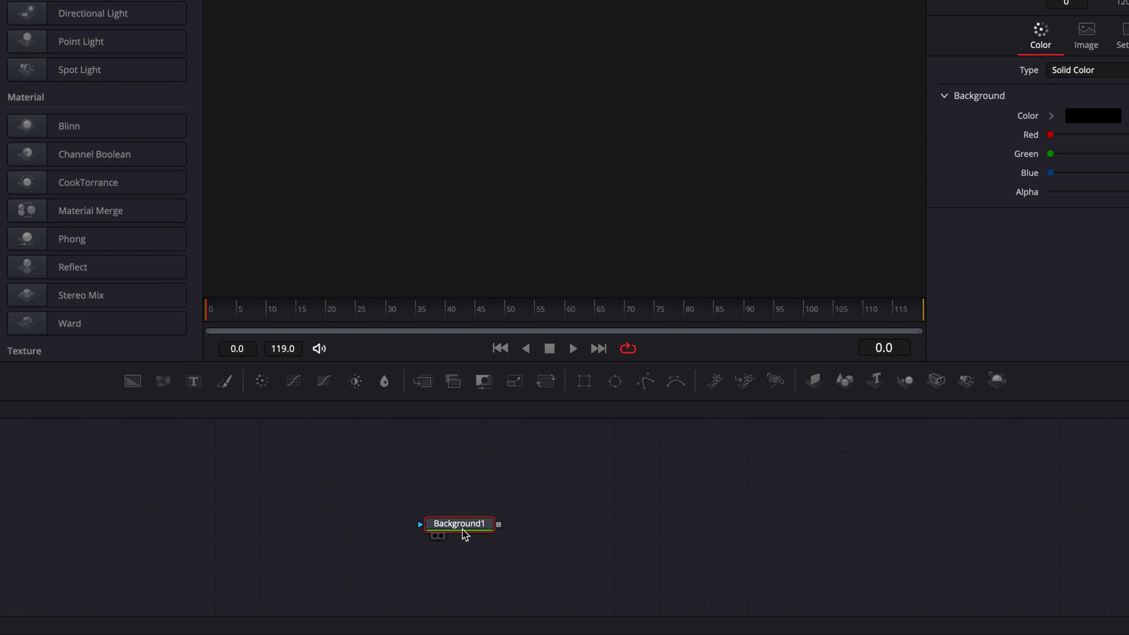
pyautogui.click(590, 383)
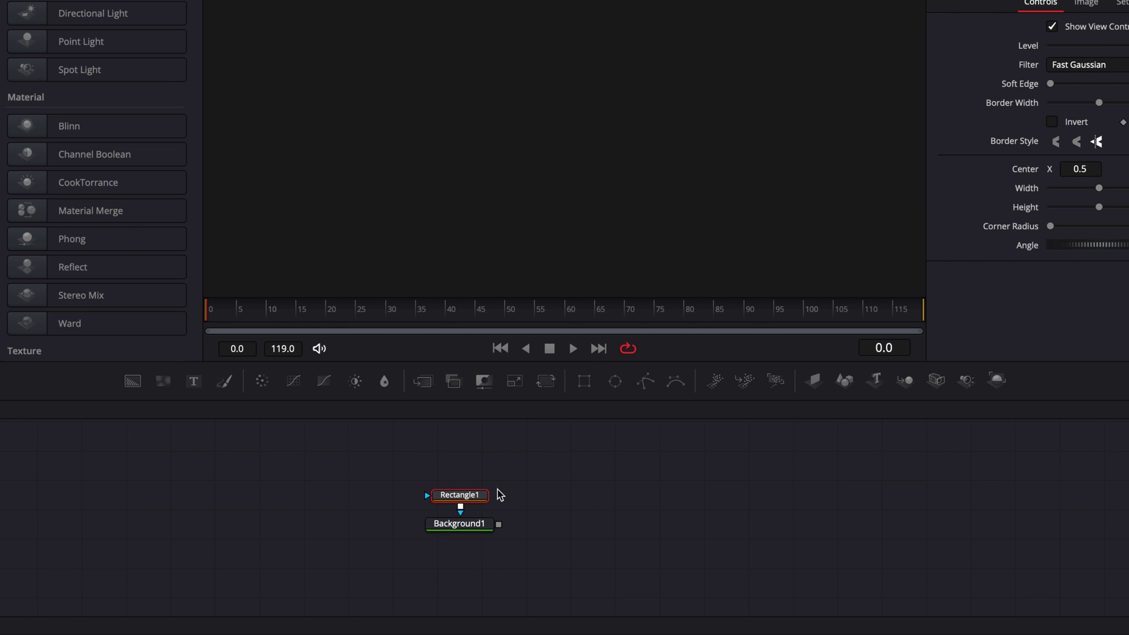
pyautogui.click(442, 536)
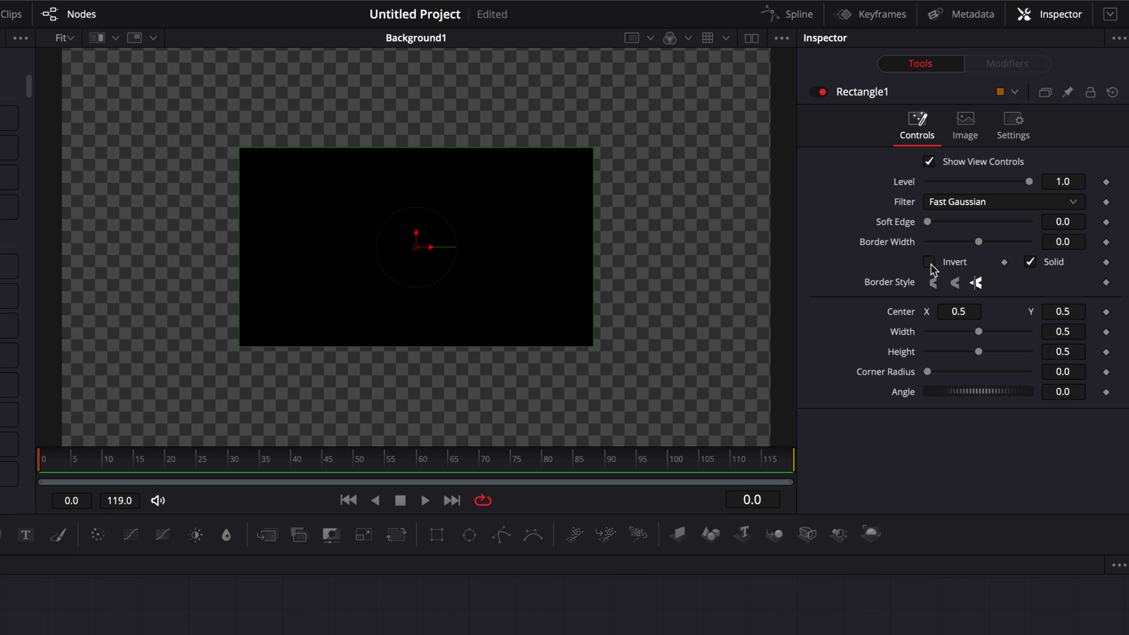
# Step: Invert Rectangle1 and keep its width and height at 0.5
pyautogui.click(930, 263)
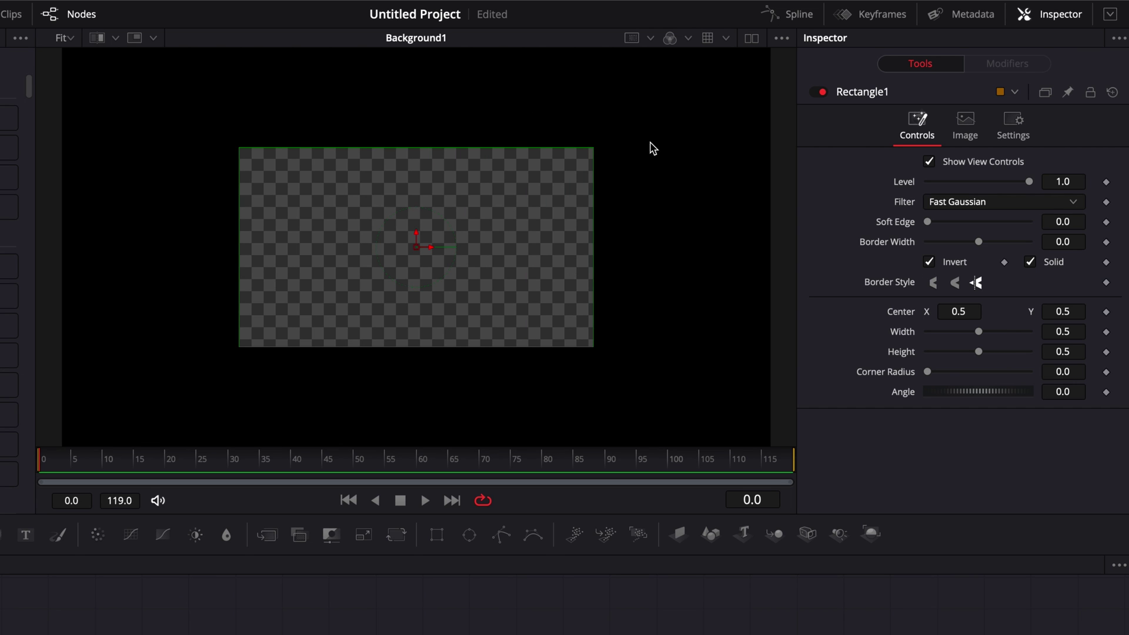
pyautogui.moveTo(979, 332); pyautogui.dragTo(961, 351)
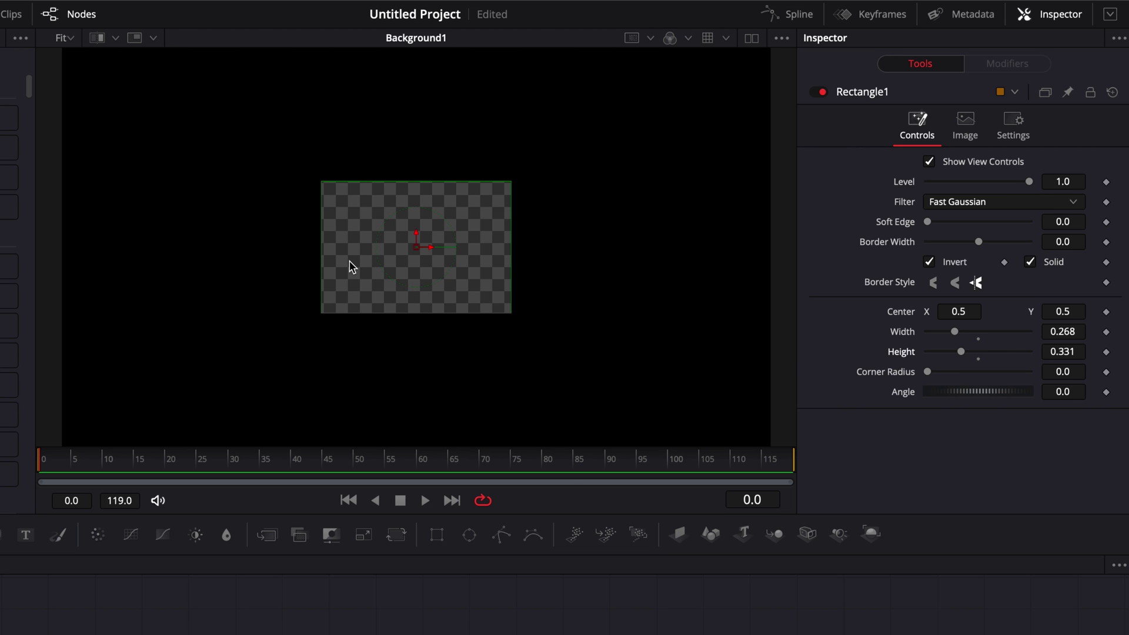
pyautogui.doubleClick(902, 333)
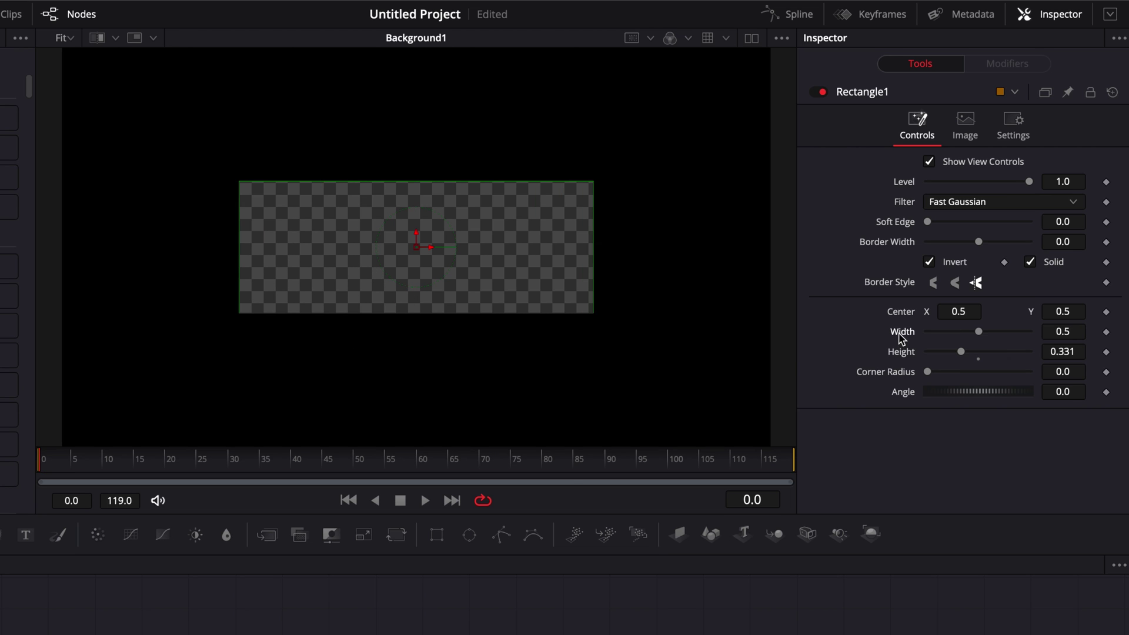
pyautogui.doubleClick(902, 352)
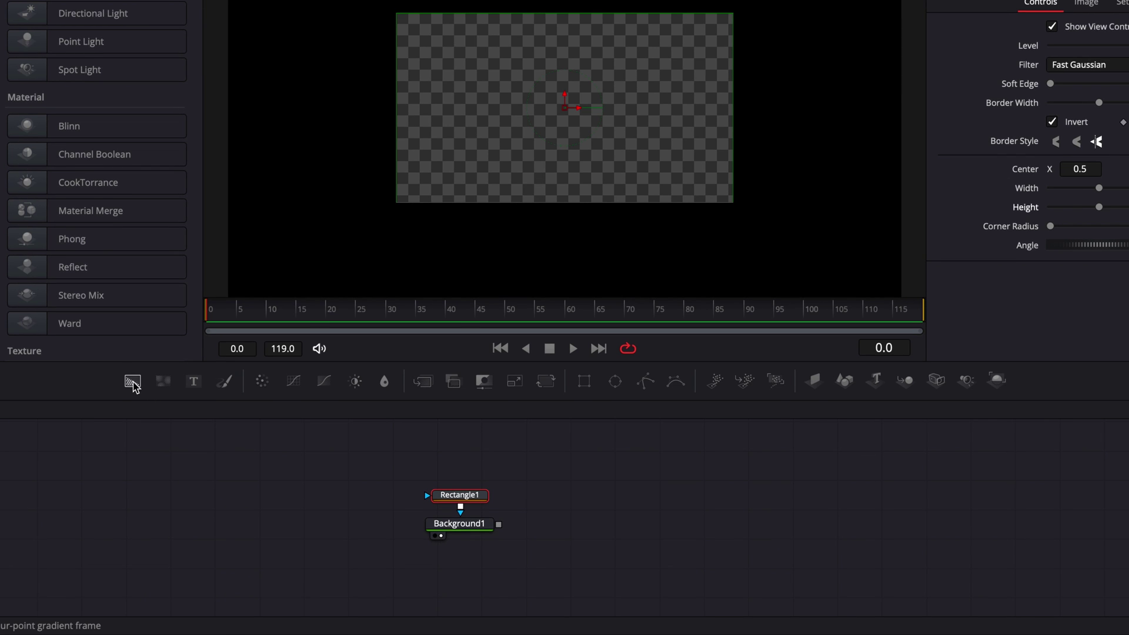
# Step: Add Background2 with a Rectangle2 mask, merge it over Background1 as Merge1, and view Merge1
pyautogui.moveTo(134, 387); pyautogui.dragTo(606, 505)
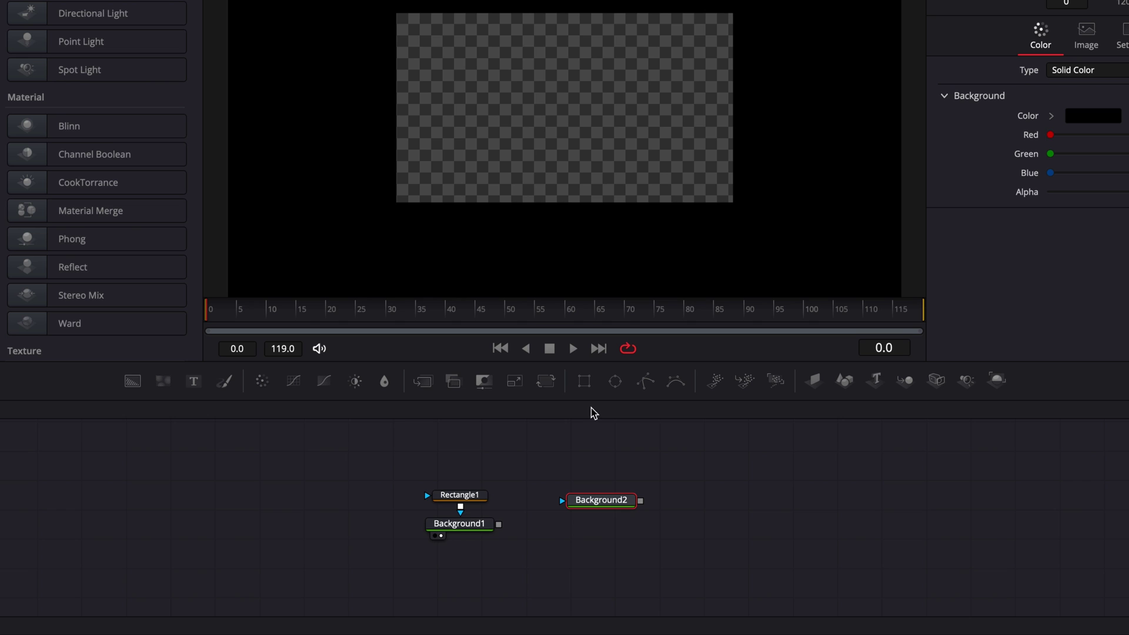
pyautogui.click(585, 382)
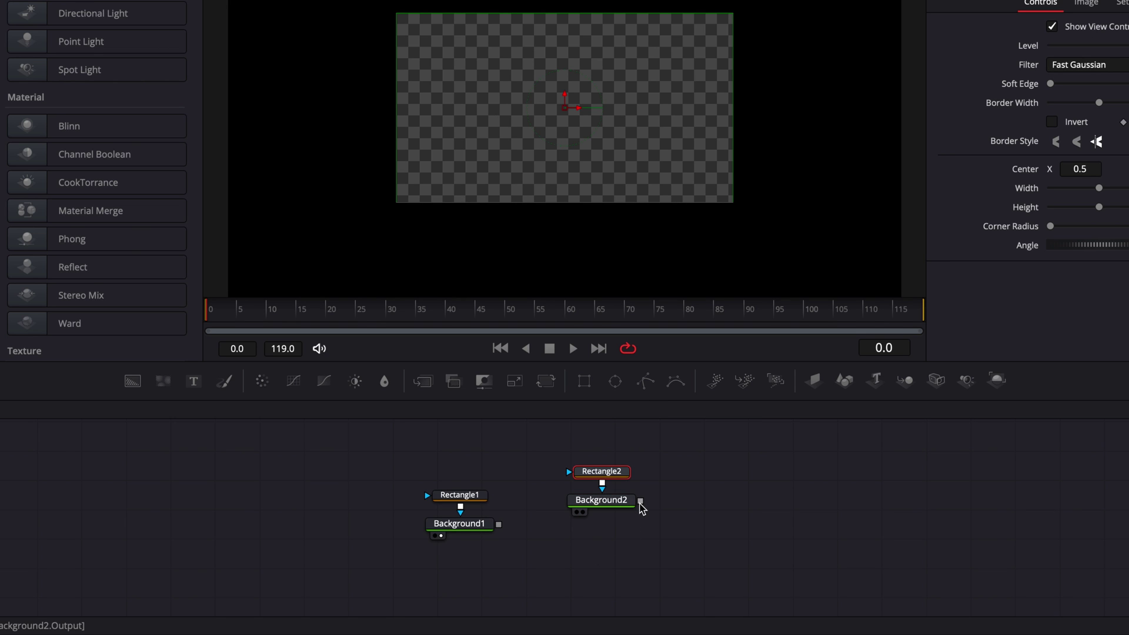
pyautogui.moveTo(642, 502); pyautogui.dragTo(499, 524)
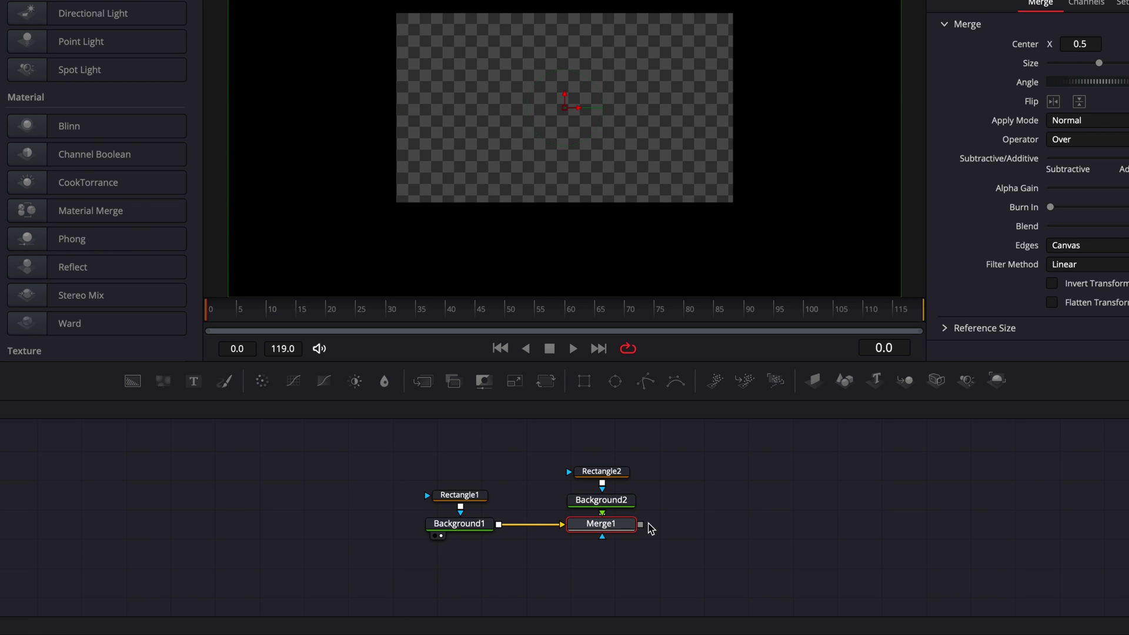
pyautogui.click(582, 536)
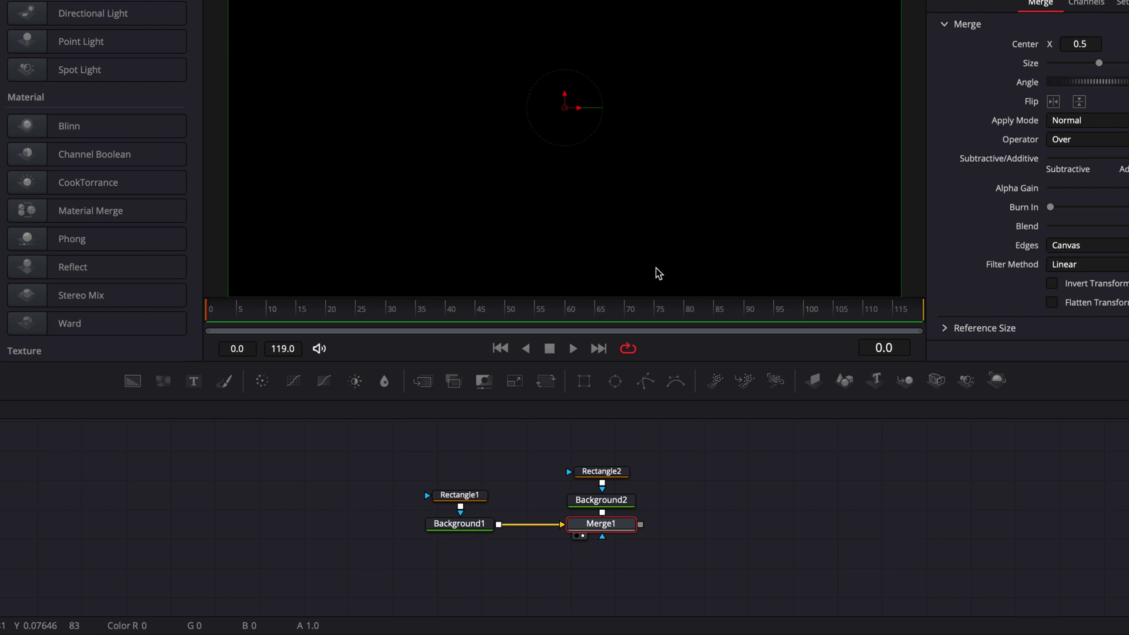
# Step: Set Background2's colour to white
pyautogui.click(604, 506)
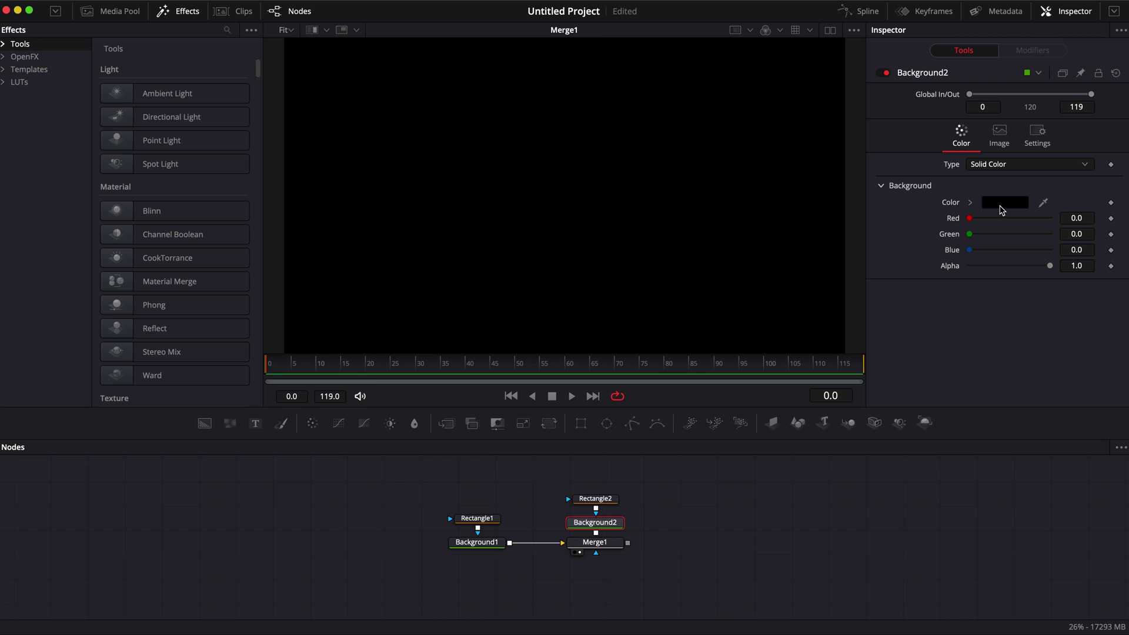
pyautogui.click(1002, 207)
pyautogui.moveTo(292, 360); pyautogui.dragTo(207, 362)
pyautogui.click(347, 410)
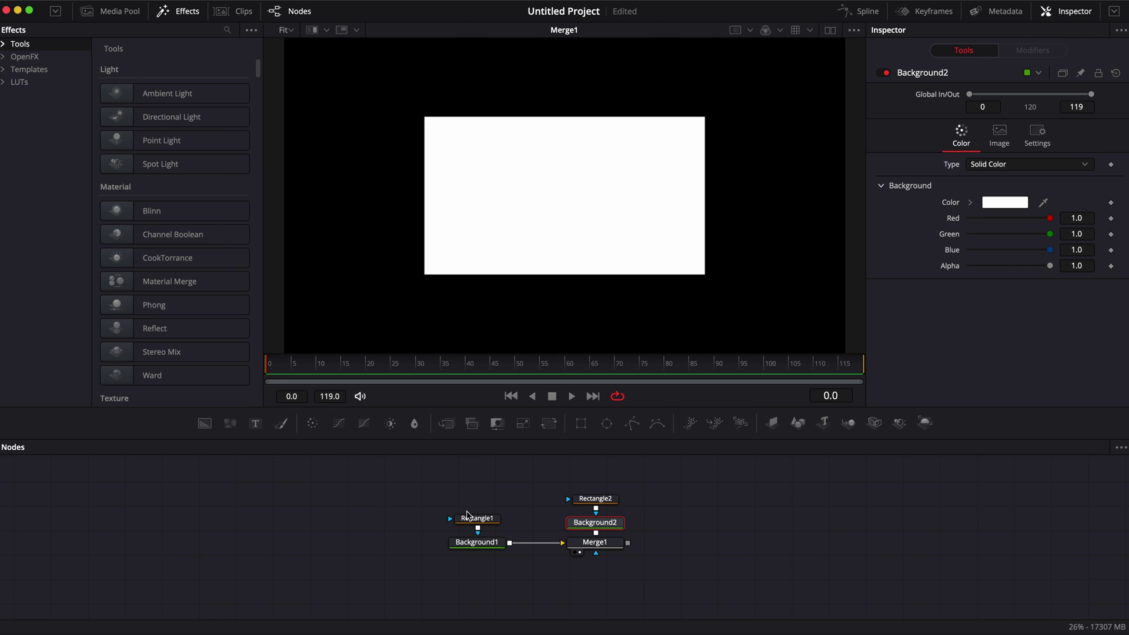
# Step: Make Rectangle2 non-solid with a border width of about 0.013
pyautogui.click(601, 500)
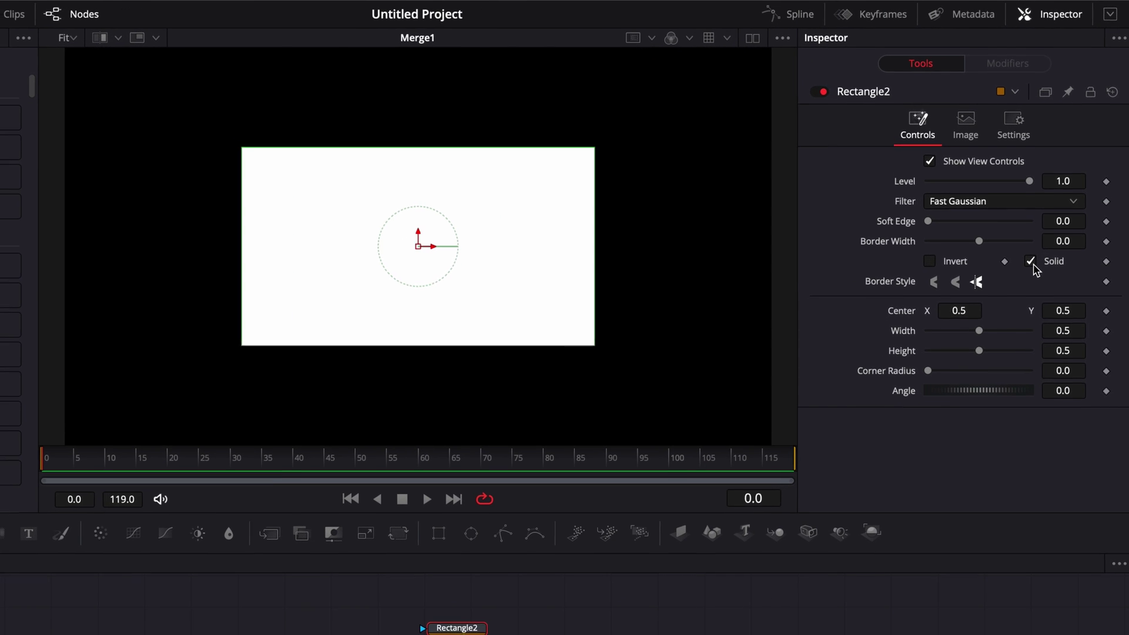
pyautogui.click(1030, 262)
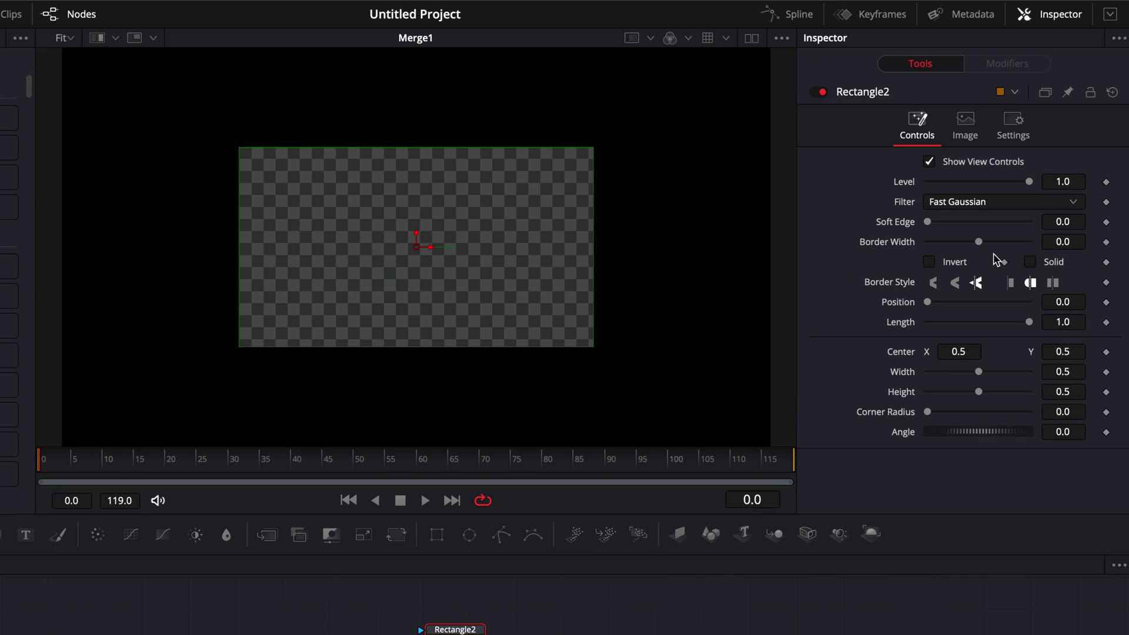
pyautogui.moveTo(980, 242); pyautogui.dragTo(982, 242)
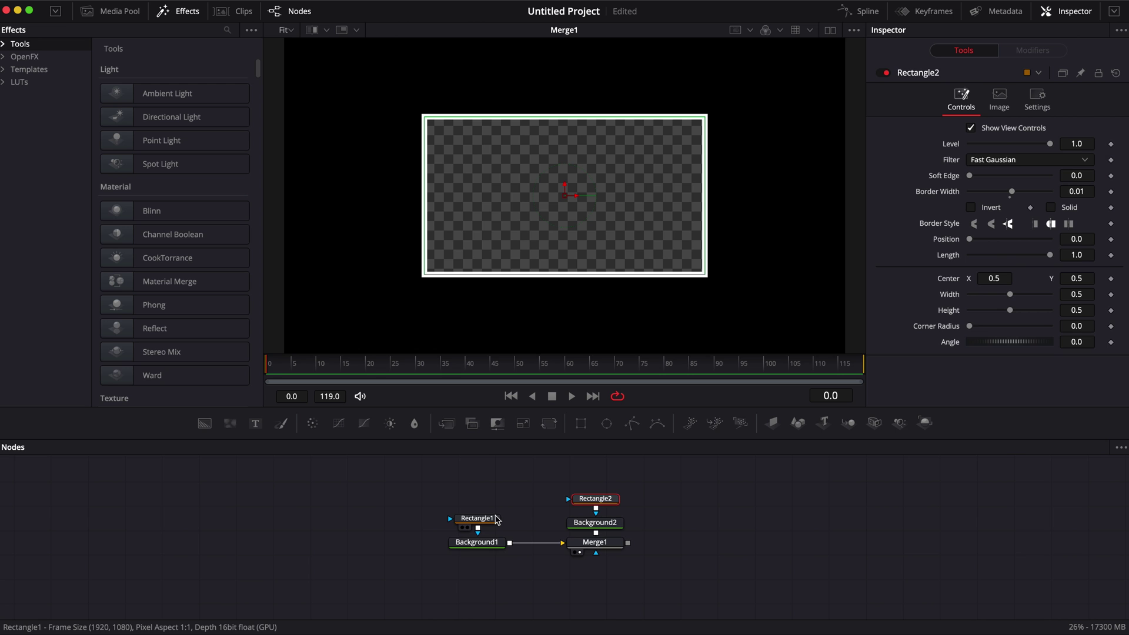
# Step: Lower Rectangle1's Level to 0.575, leaving its width at 0.5
pyautogui.click(494, 520)
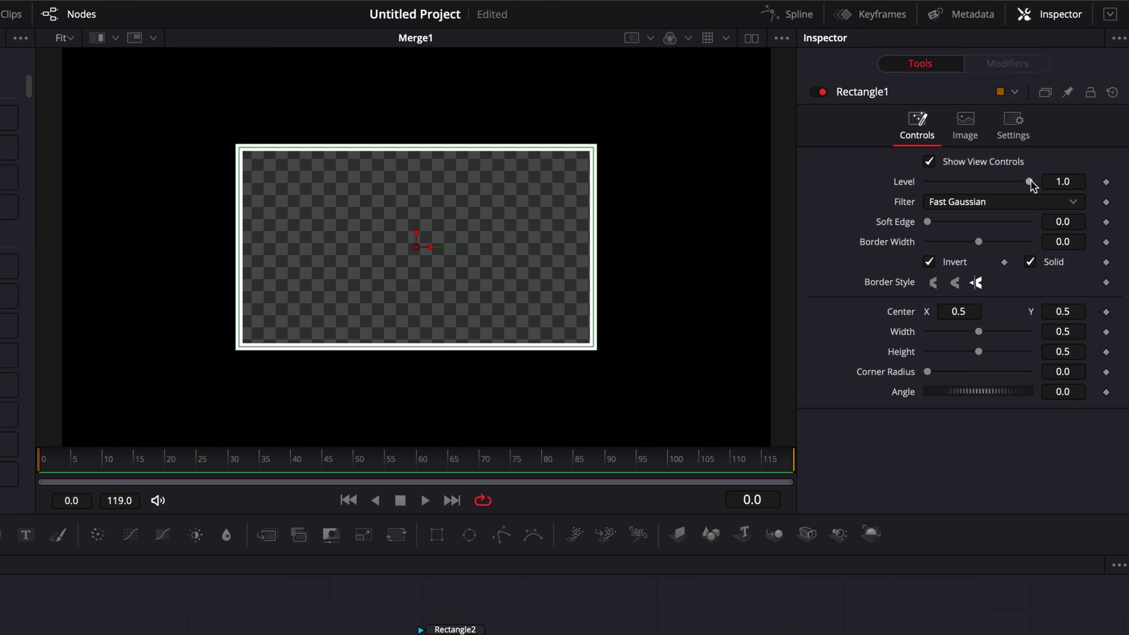
pyautogui.moveTo(1050, 143); pyautogui.dragTo(1021, 147)
pyautogui.moveTo(990, 183); pyautogui.dragTo(986, 183)
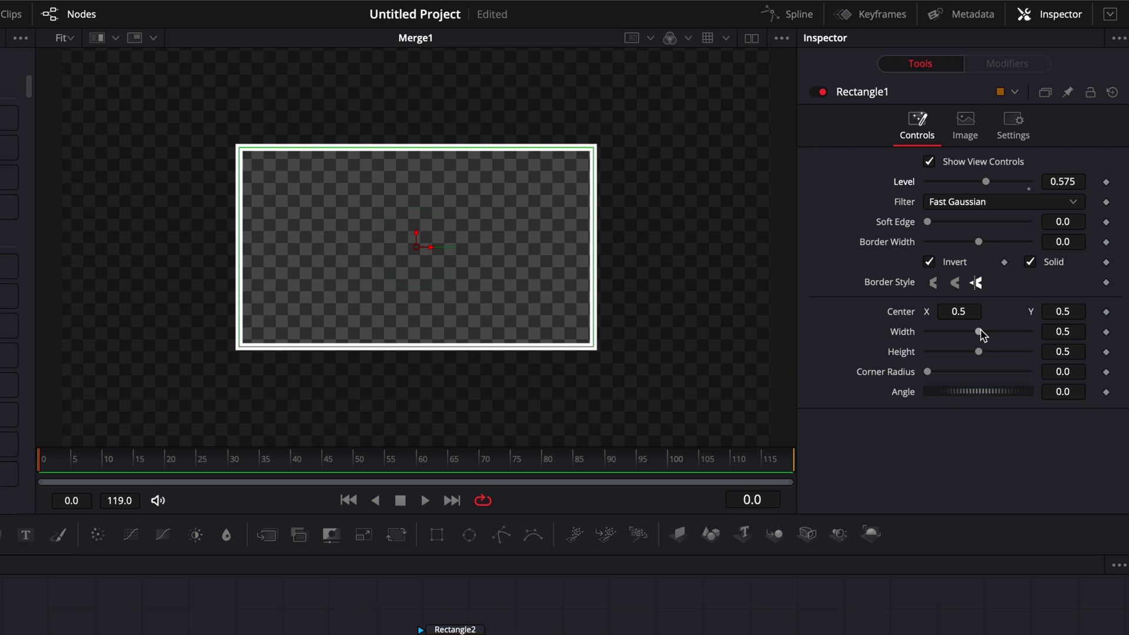
pyautogui.moveTo(979, 331); pyautogui.dragTo(963, 333)
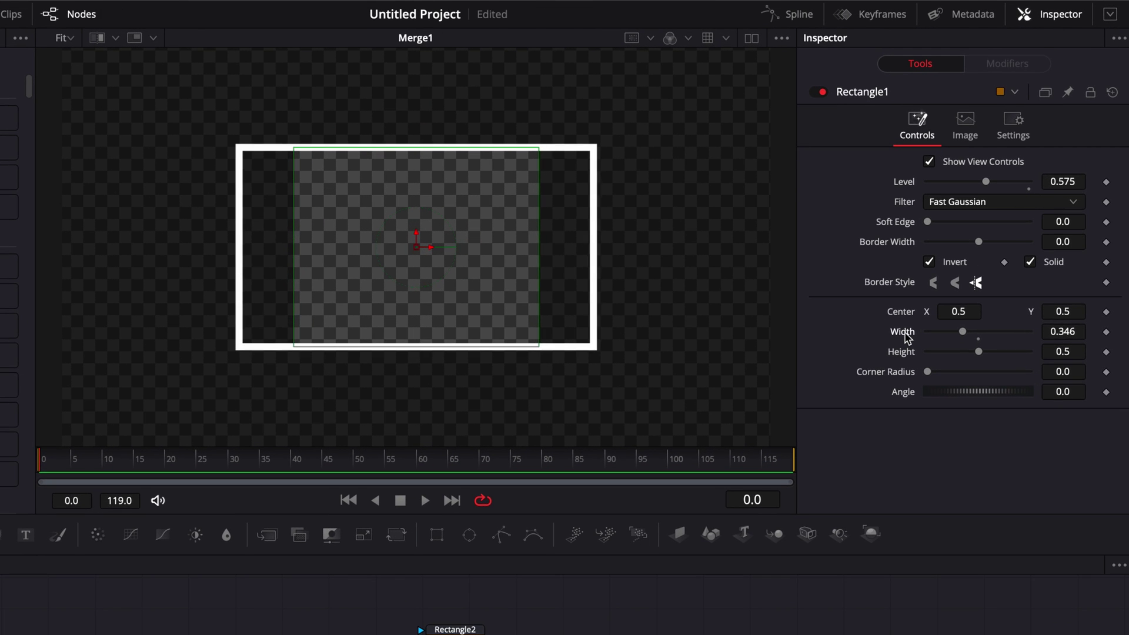
pyautogui.doubleClick(903, 332)
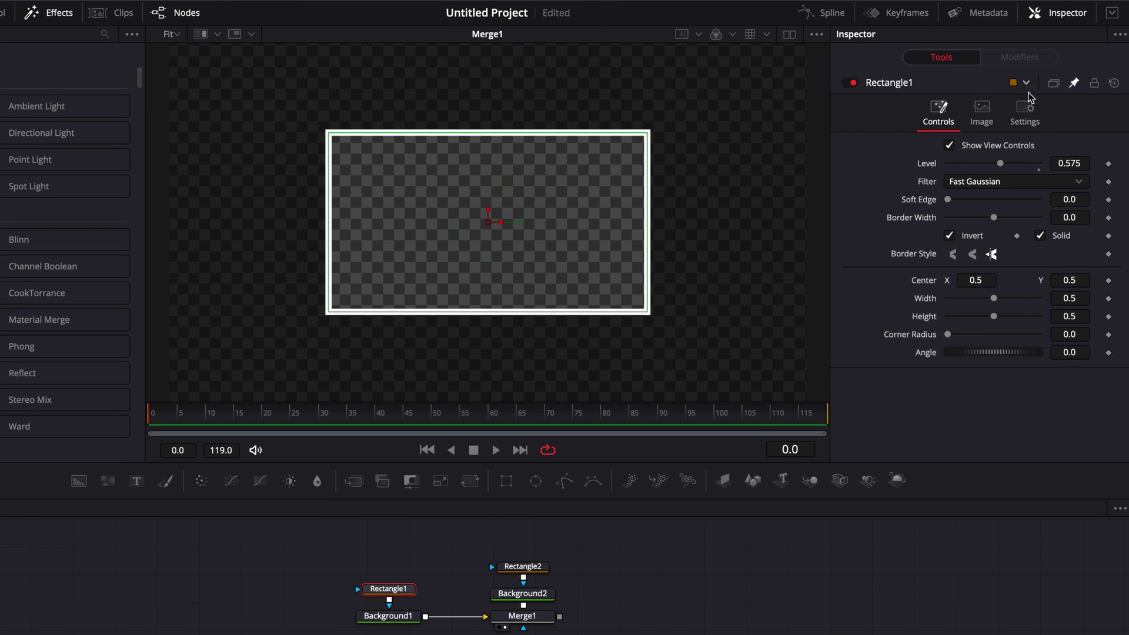
# Step: Expand the Inspector and add Expressions to Rectangle2's Center, Width, Height, Corner Radius and Angle
pyautogui.click(1113, 13)
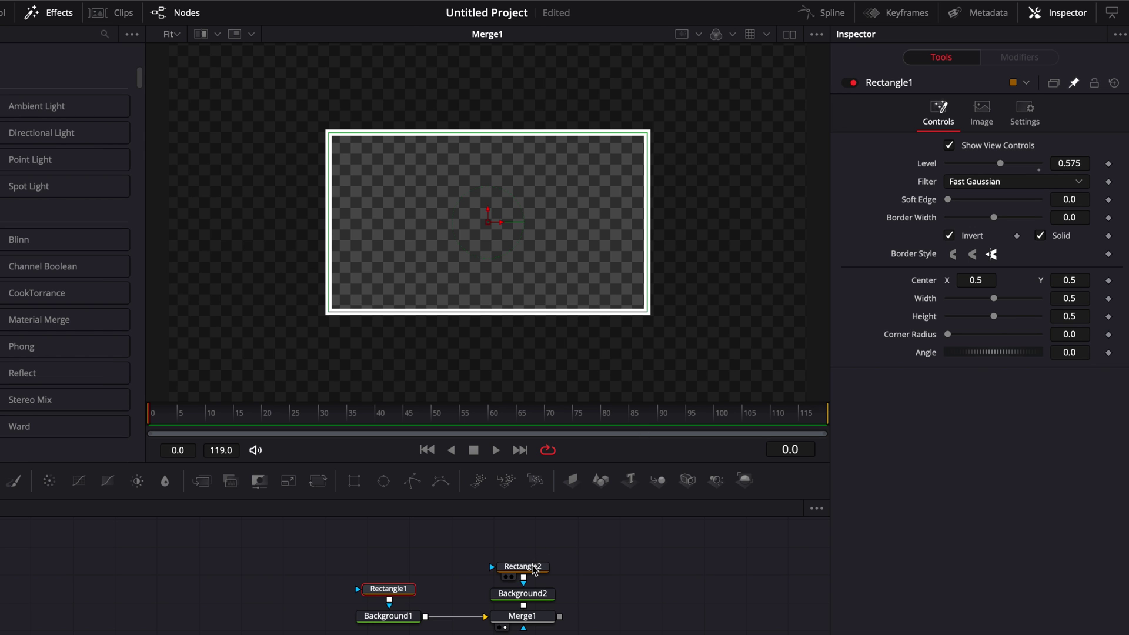
pyautogui.click(534, 568)
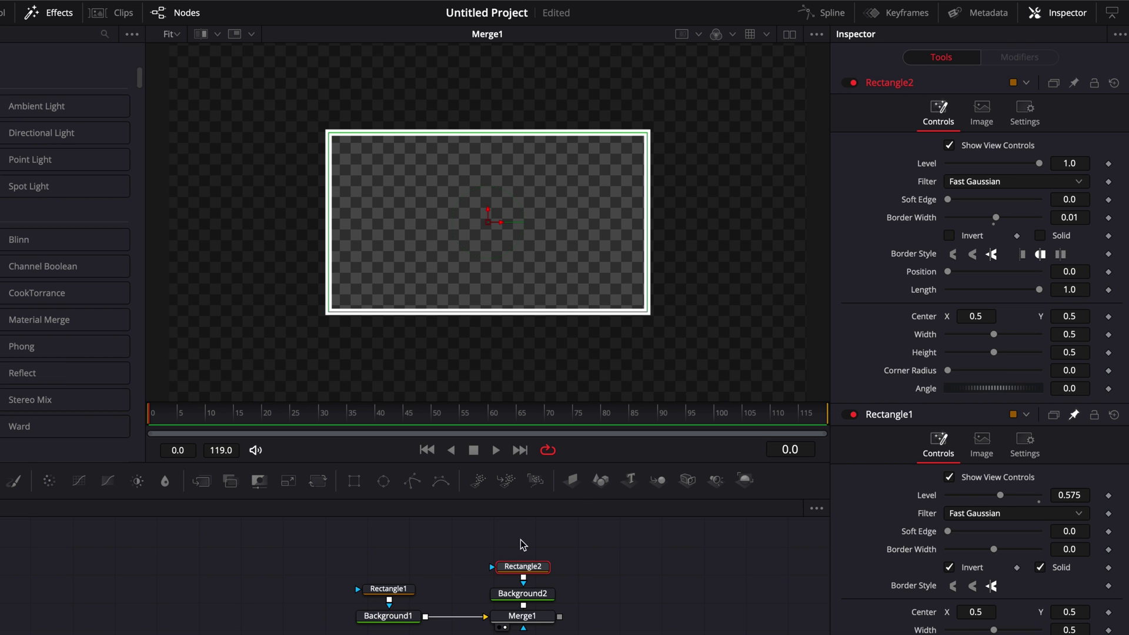
pyautogui.rightClick(928, 320)
pyautogui.click(958, 486)
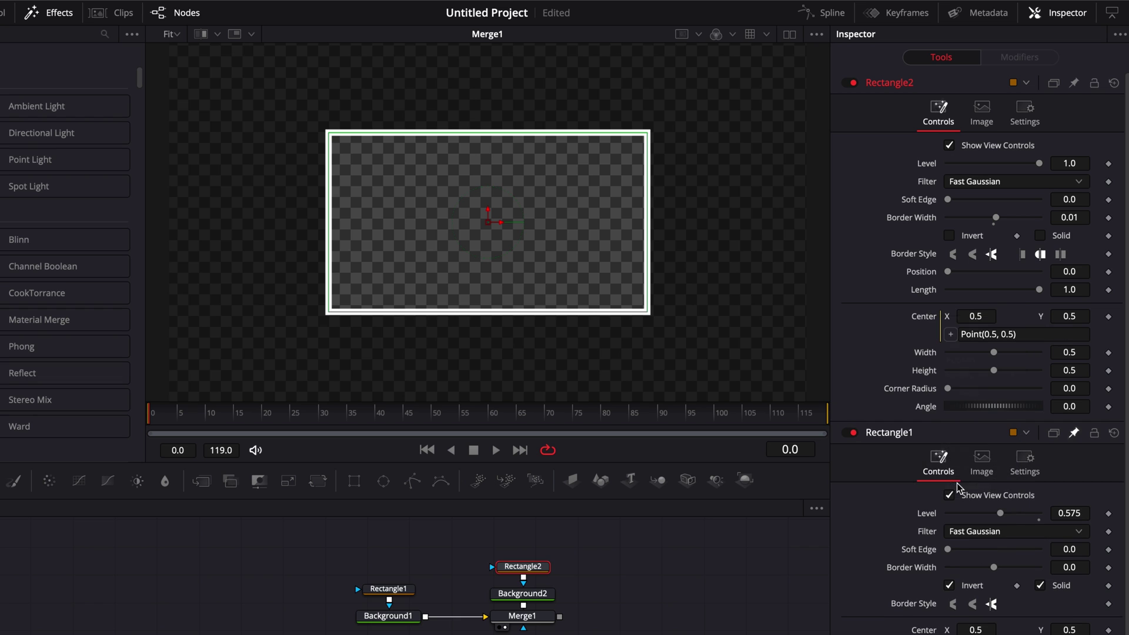
pyautogui.rightClick(923, 357)
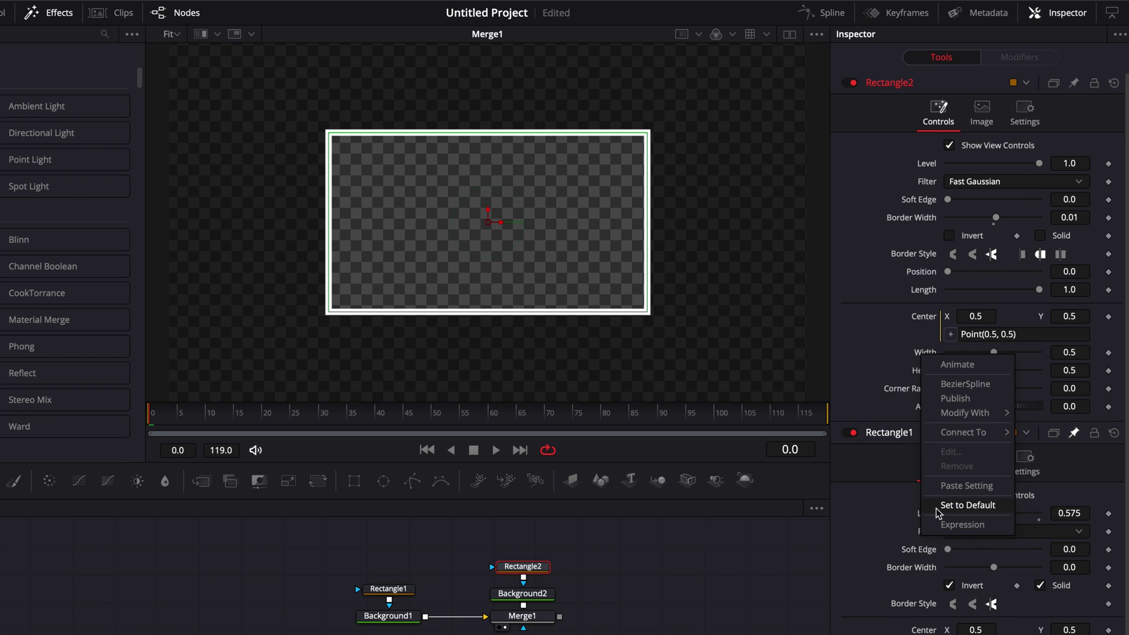
pyautogui.click(951, 528)
pyautogui.rightClick(924, 393)
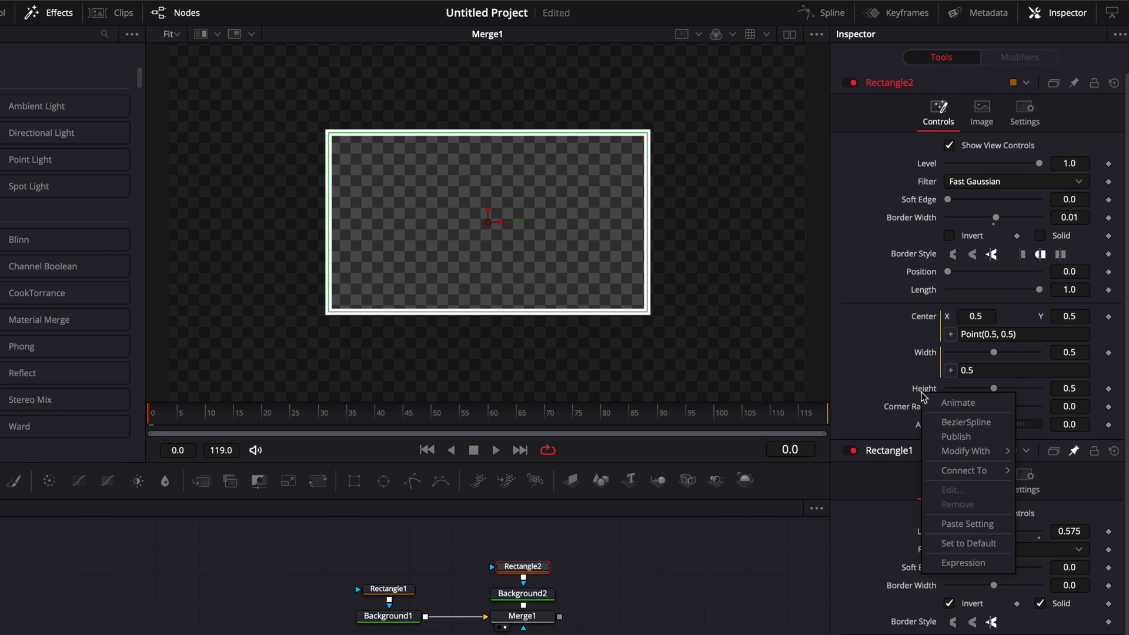
pyautogui.click(956, 564)
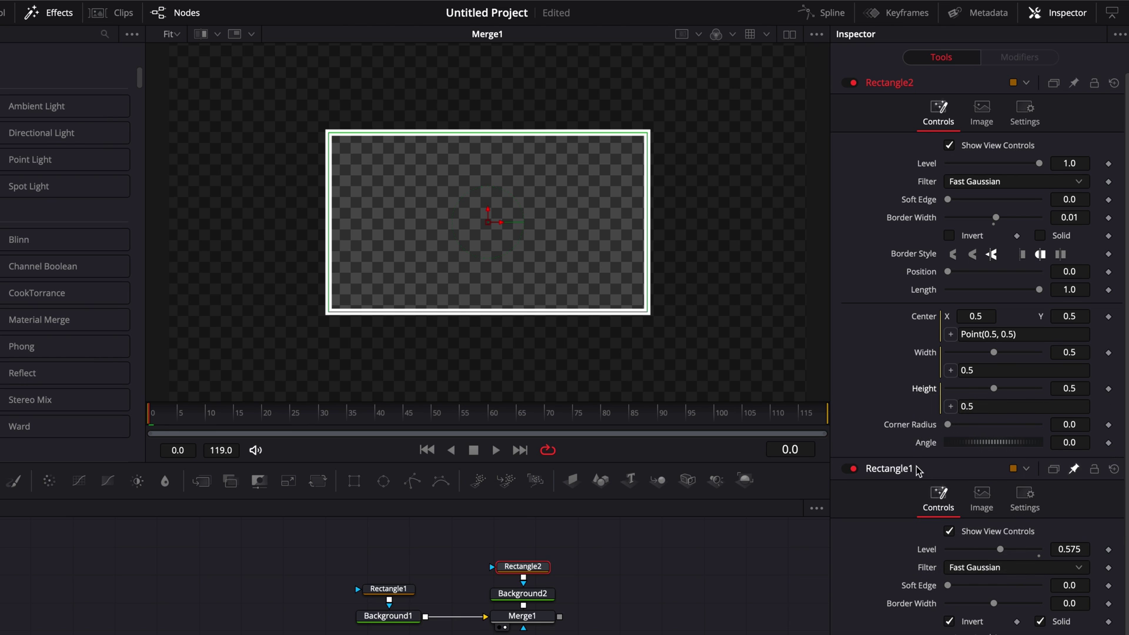
pyautogui.rightClick(909, 429)
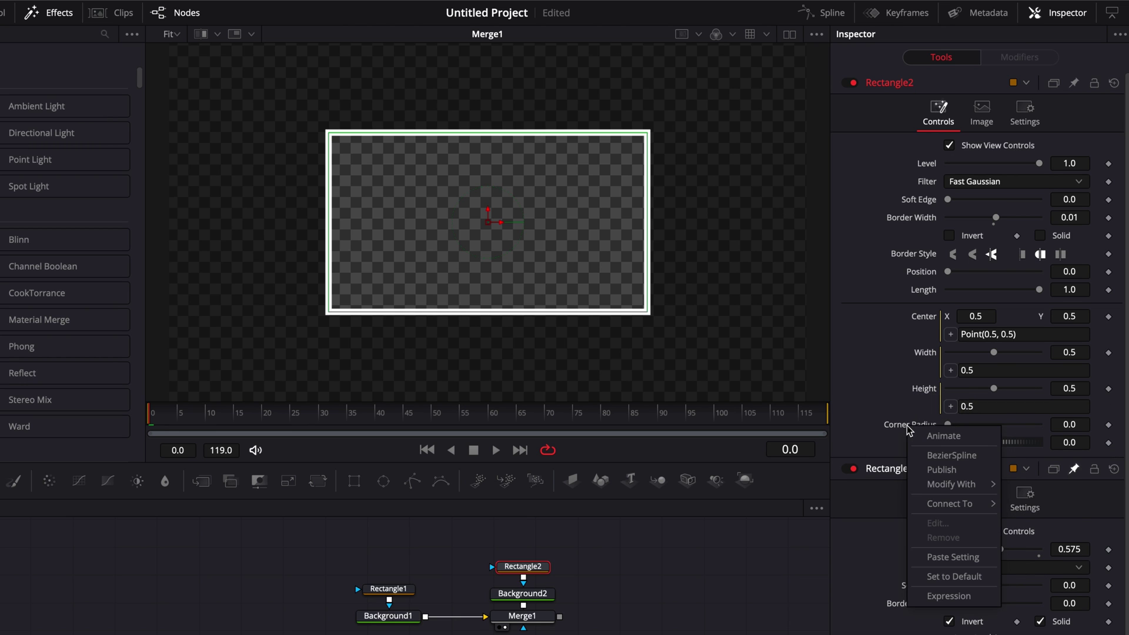
pyautogui.click(947, 595)
pyautogui.rightClick(931, 463)
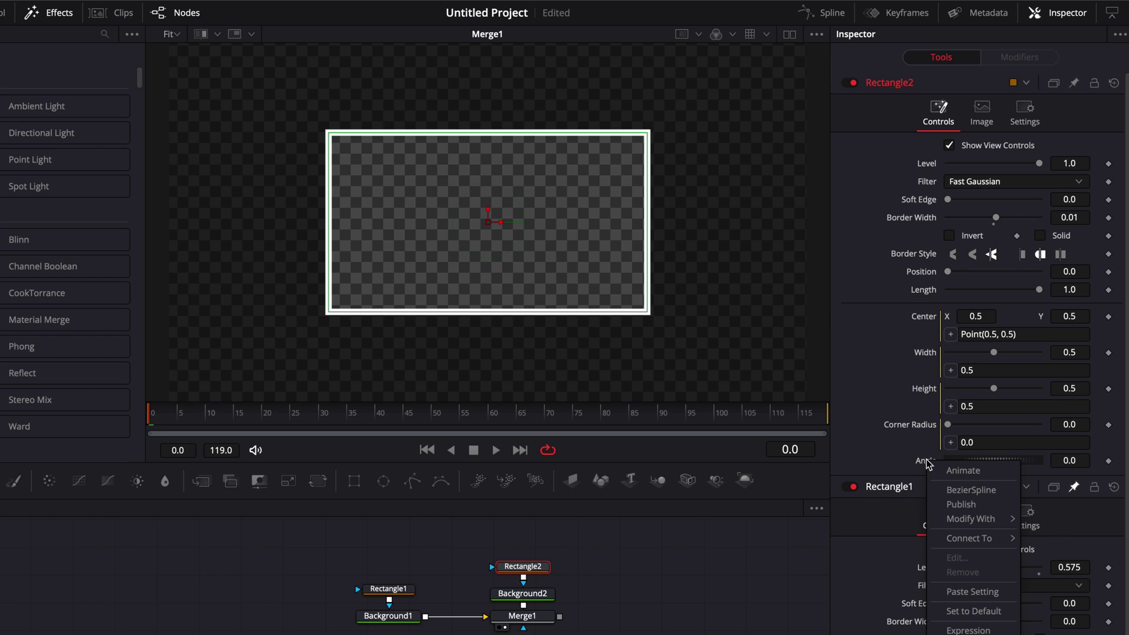
pyautogui.click(961, 628)
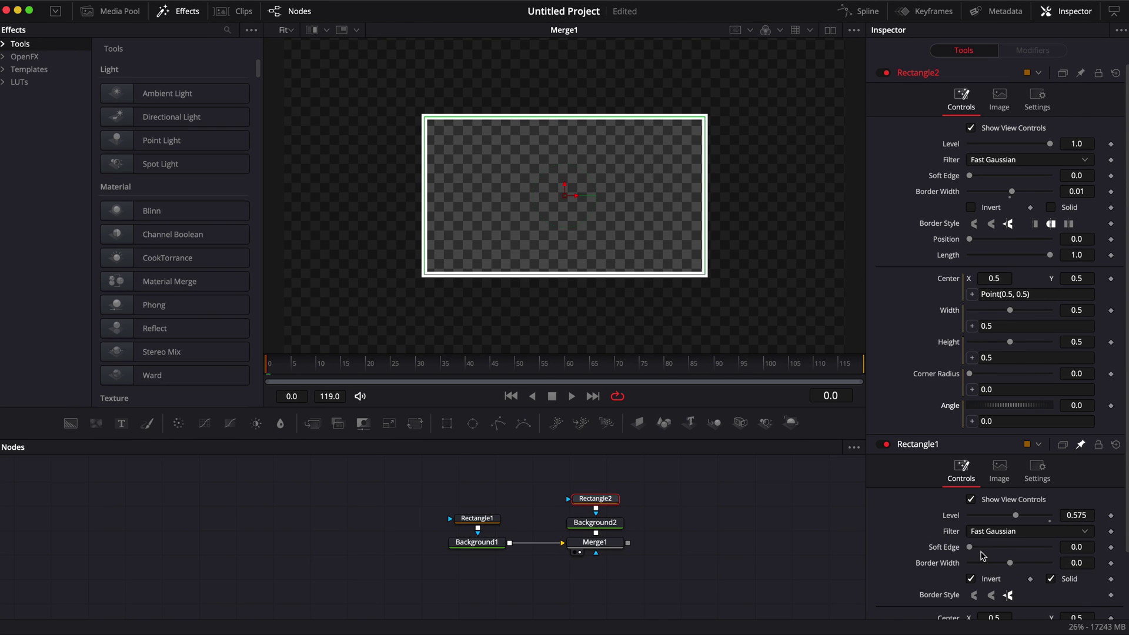
# Step: Pickwhip Rectangle2's five expressions to Rectangle1's Center, Width, Height, Corner Radius and Angle, then test Center X
pyautogui.scroll(-2, 983, 556)
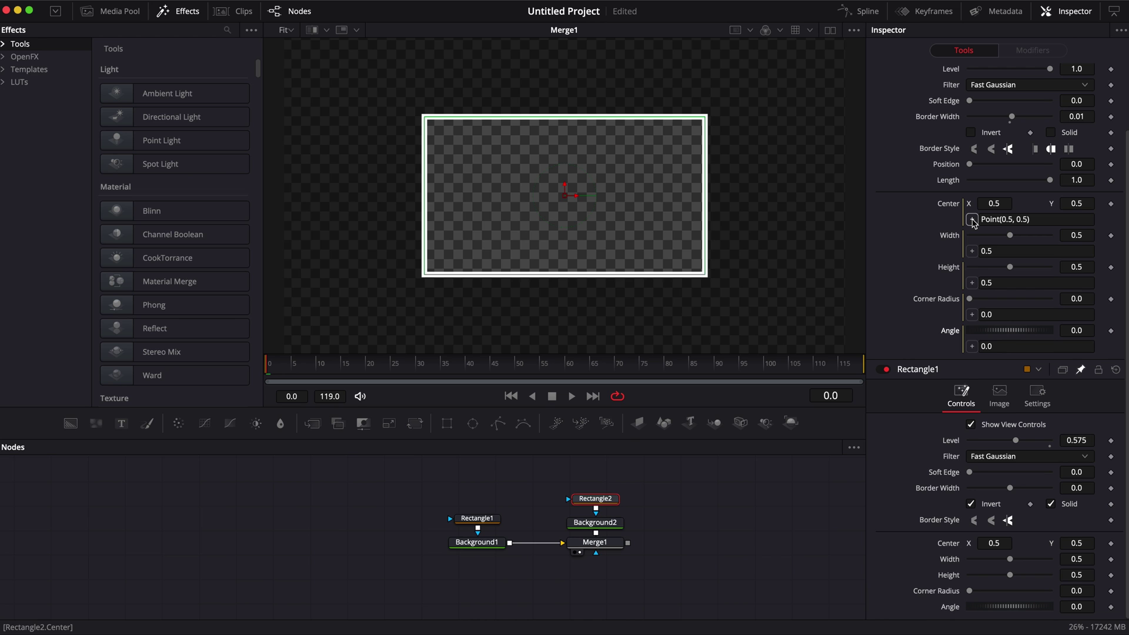
pyautogui.moveTo(972, 219); pyautogui.dragTo(912, 533)
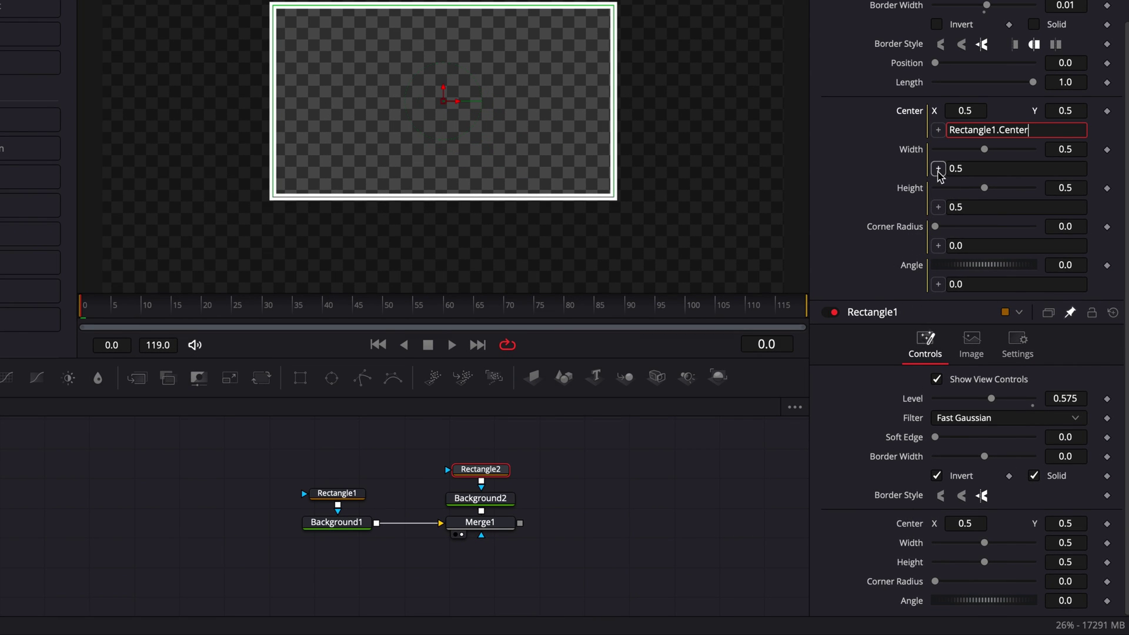
pyautogui.moveTo(939, 168); pyautogui.dragTo(911, 542)
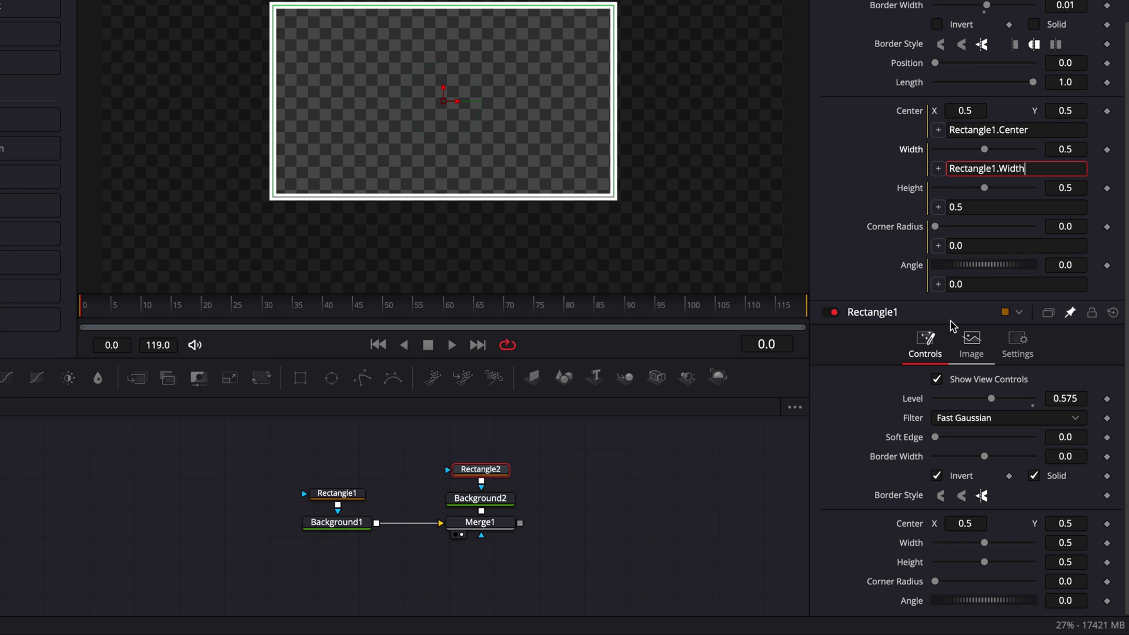
pyautogui.moveTo(938, 207); pyautogui.dragTo(915, 562)
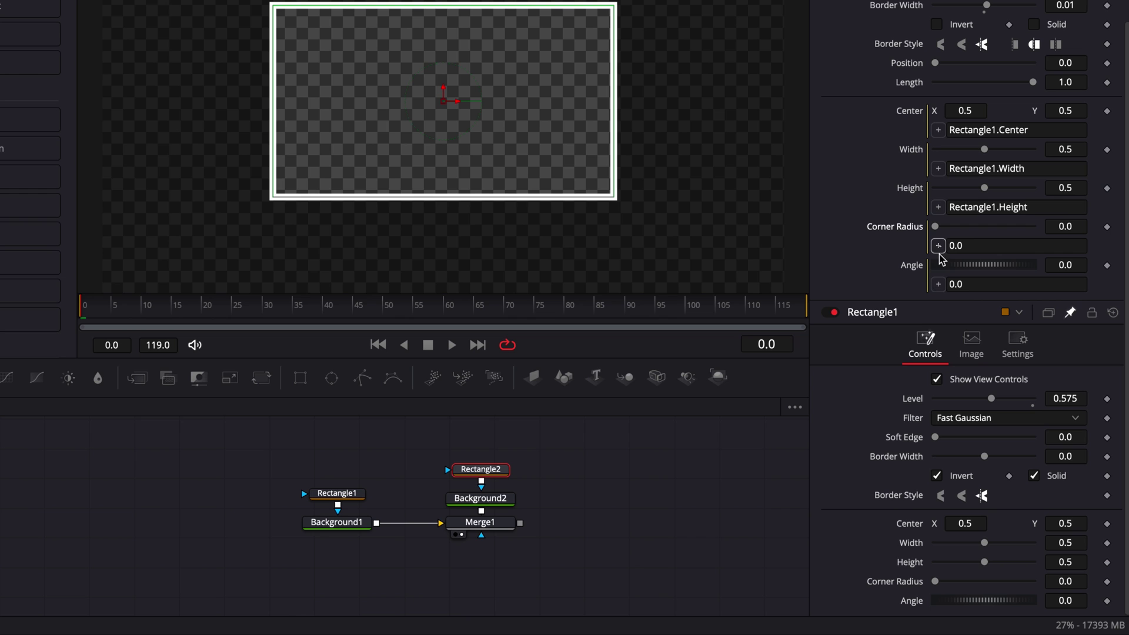
pyautogui.moveTo(939, 253); pyautogui.dragTo(907, 583)
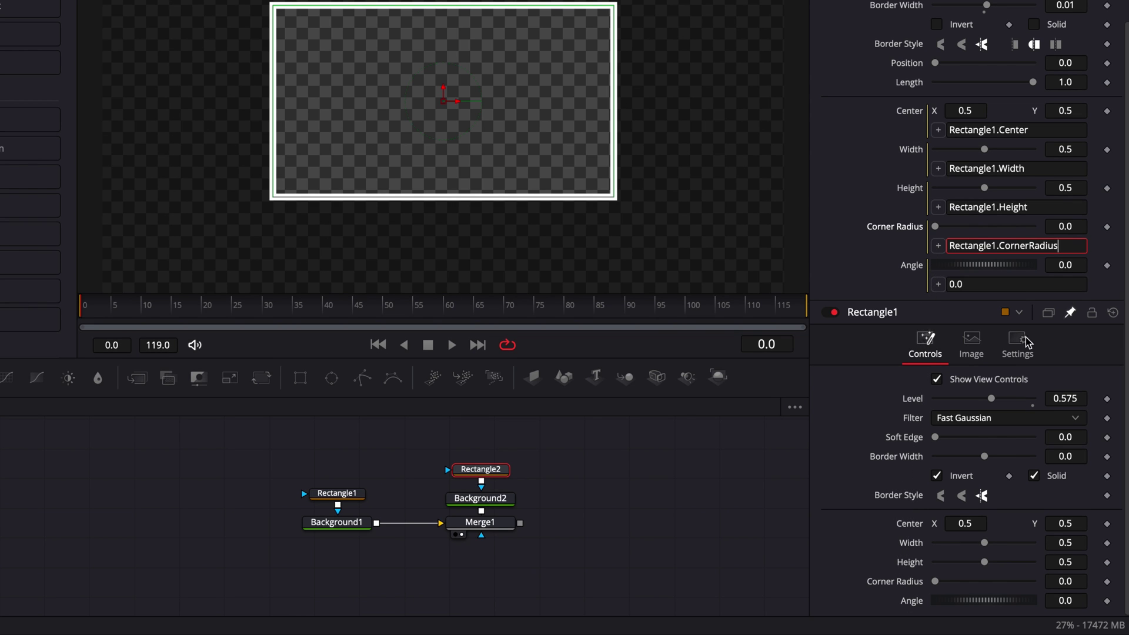
pyautogui.moveTo(939, 284); pyautogui.dragTo(913, 612)
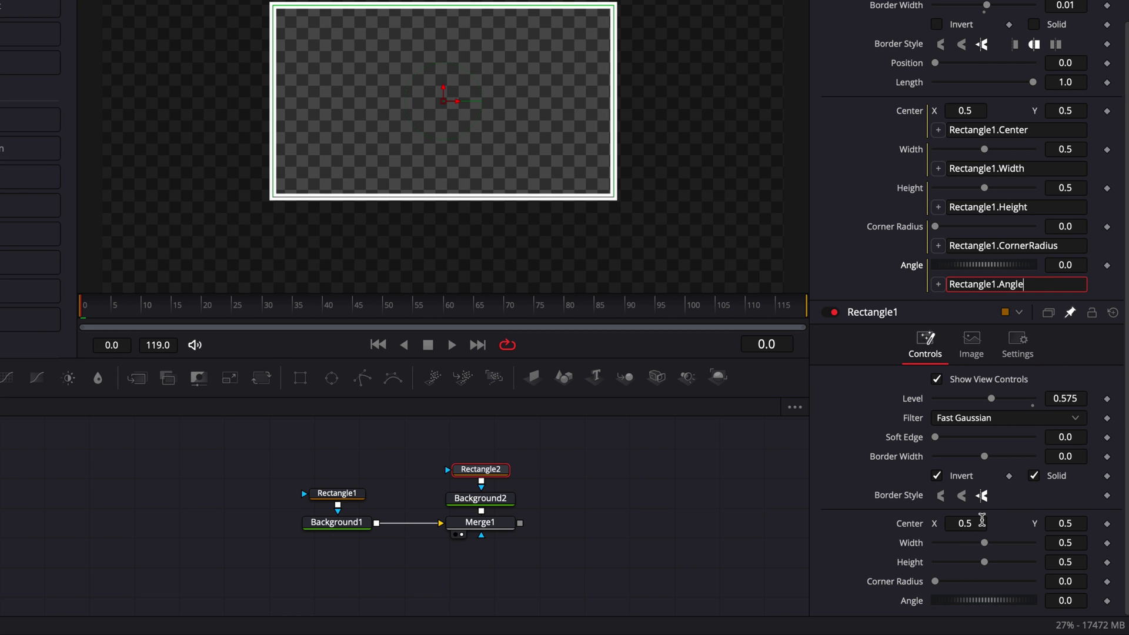
pyautogui.moveTo(982, 520); pyautogui.dragTo(988, 542)
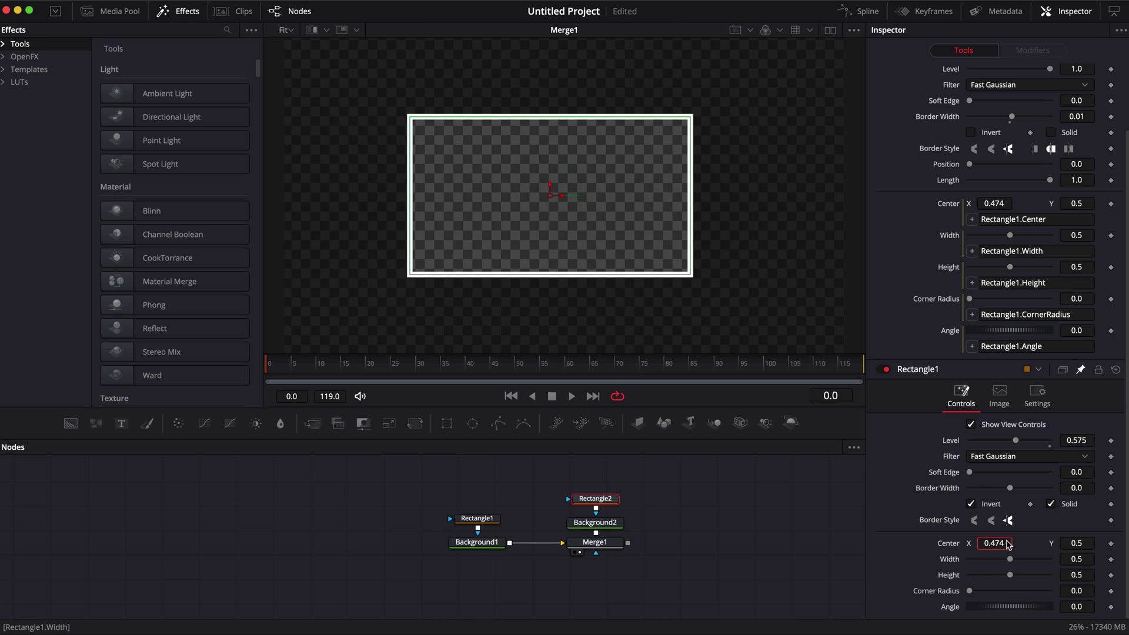
# Step: Test the link by resetting Center X to 0.5 and narrowing Width, then undo
pyautogui.doubleClick(958, 543)
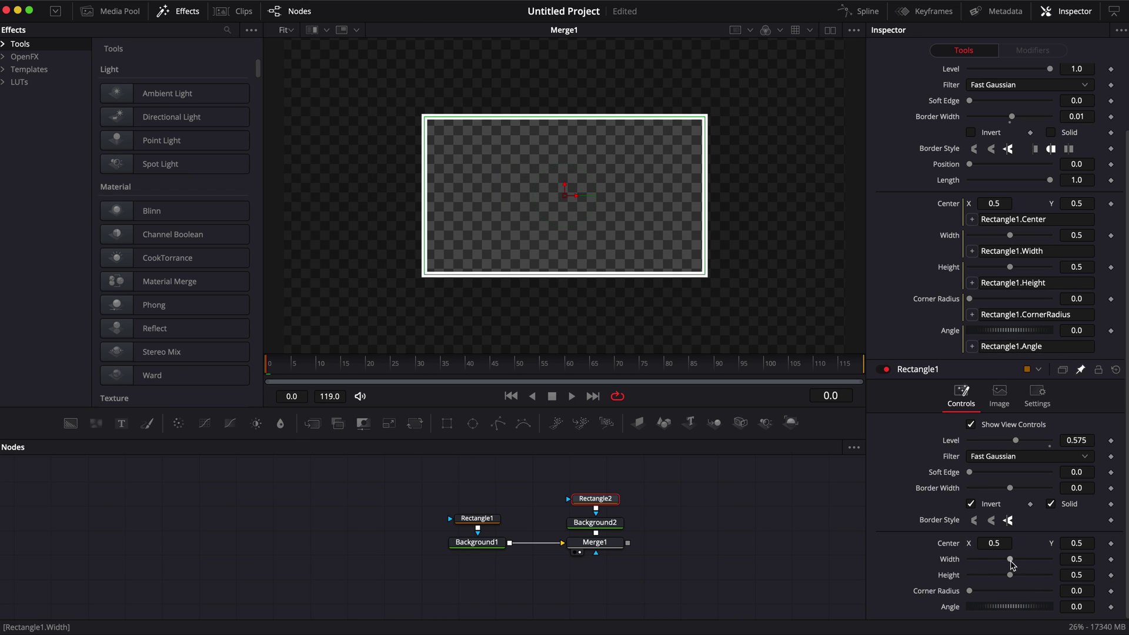
pyautogui.moveTo(1010, 559); pyautogui.dragTo(995, 560)
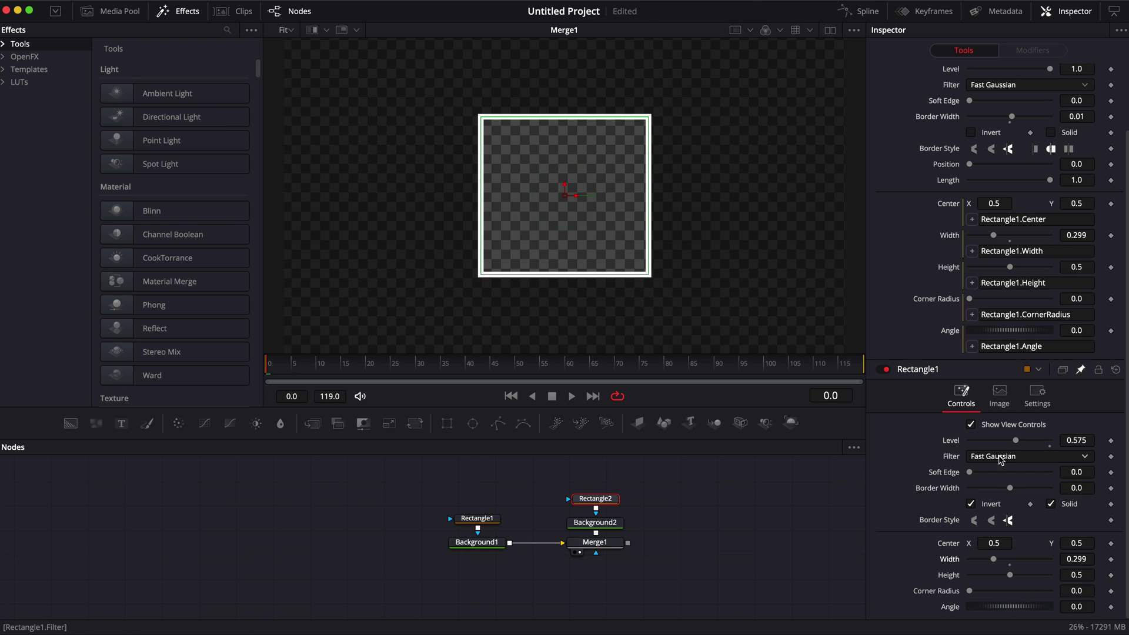
pyautogui.hotkey('ctrl', 'z')
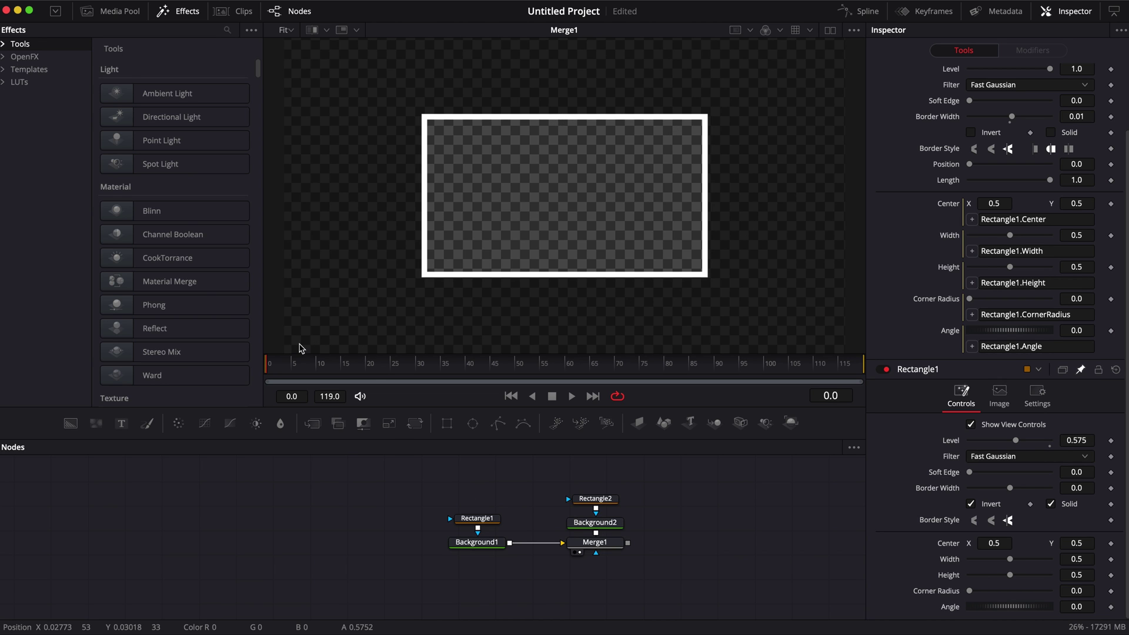
# Step: Move Background1 and Rectangle1 left and set Rectangle1's Level to 0.669
pyautogui.moveTo(477, 542); pyautogui.dragTo(409, 546)
pyautogui.click(547, 491)
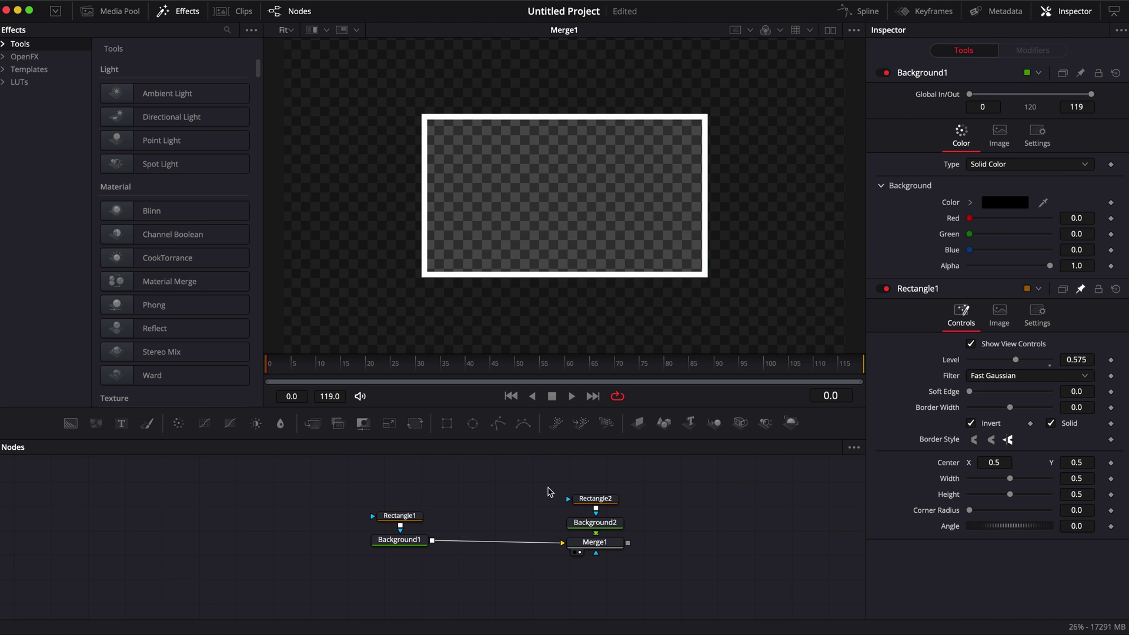
pyautogui.click(385, 517)
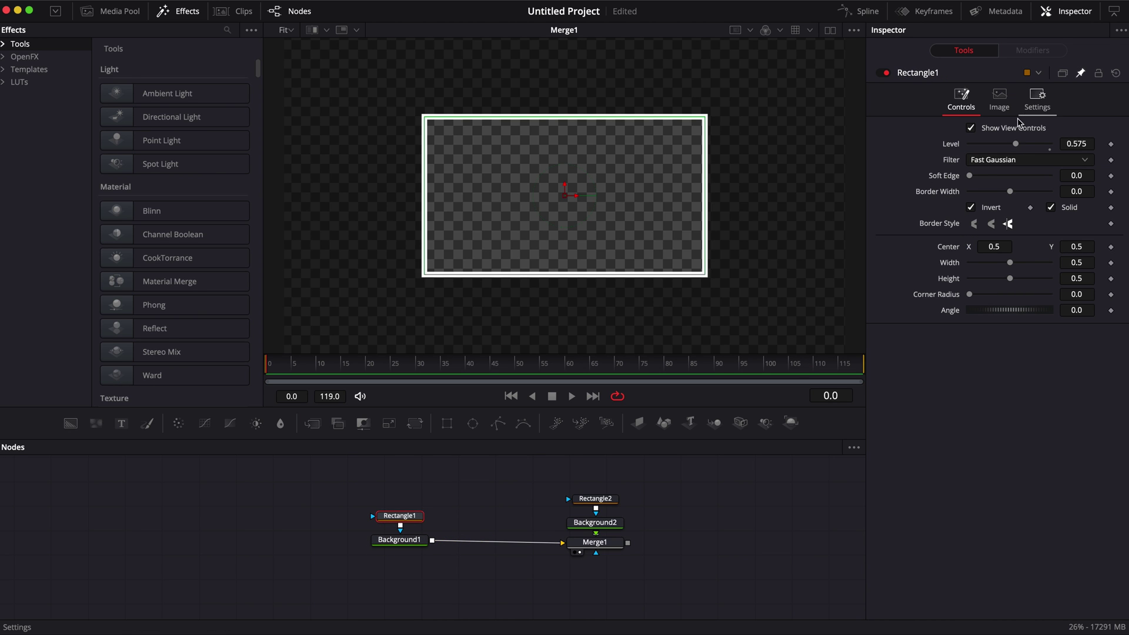
pyautogui.moveTo(1017, 146)
pyautogui.mouseDown()
pyautogui.moveTo(1056, 147)
pyautogui.moveTo(960, 154)
pyautogui.moveTo(1056, 149)
pyautogui.moveTo(951, 162)
pyautogui.moveTo(1036, 154)
pyautogui.moveTo(1027, 157)
pyautogui.mouseUp()
# Step: Insert a Brightness Contrast node after Background1 using the 'bri' tool search
pyautogui.keyDown('ctrl'); pyautogui.click(410, 543); pyautogui.keyUp('ctrl')
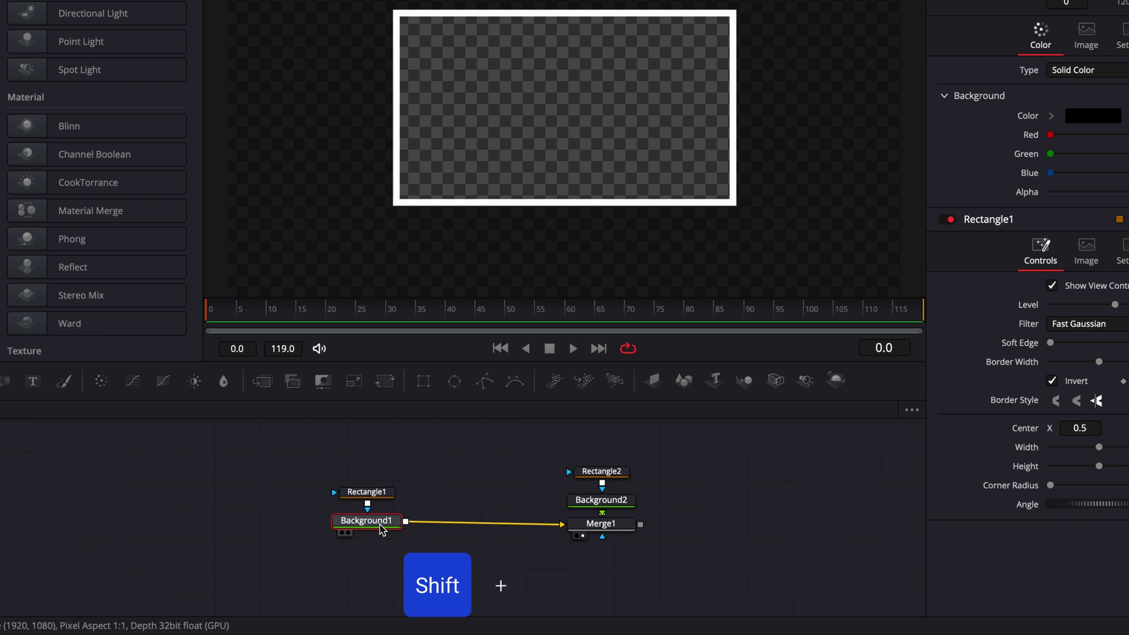
pyautogui.hotkey('shift', 'space')
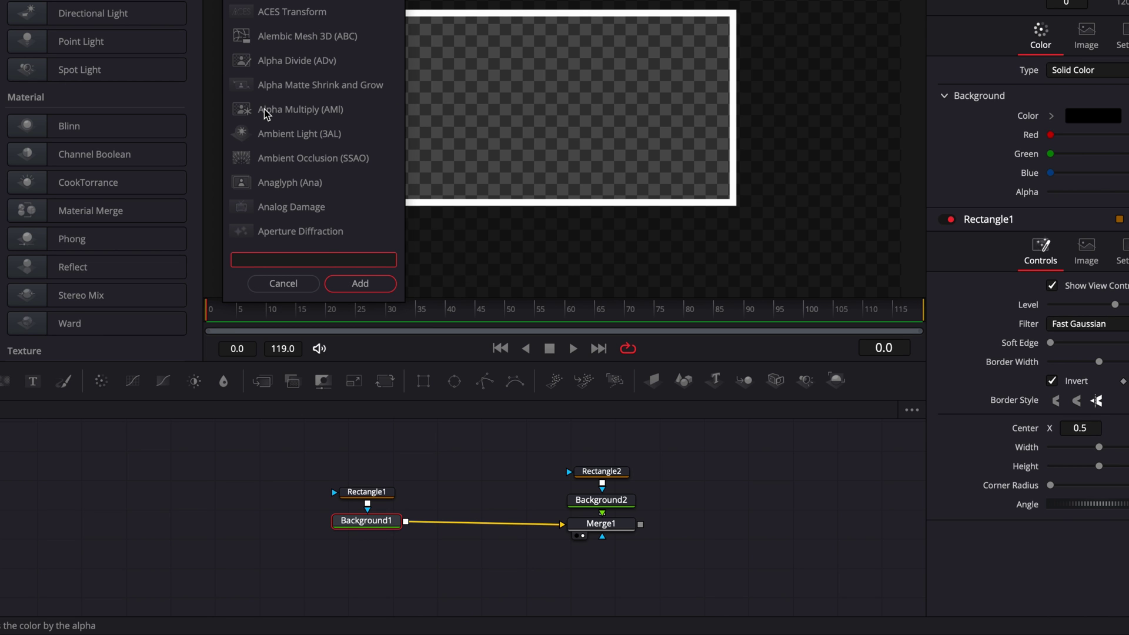
pyautogui.write('brig')
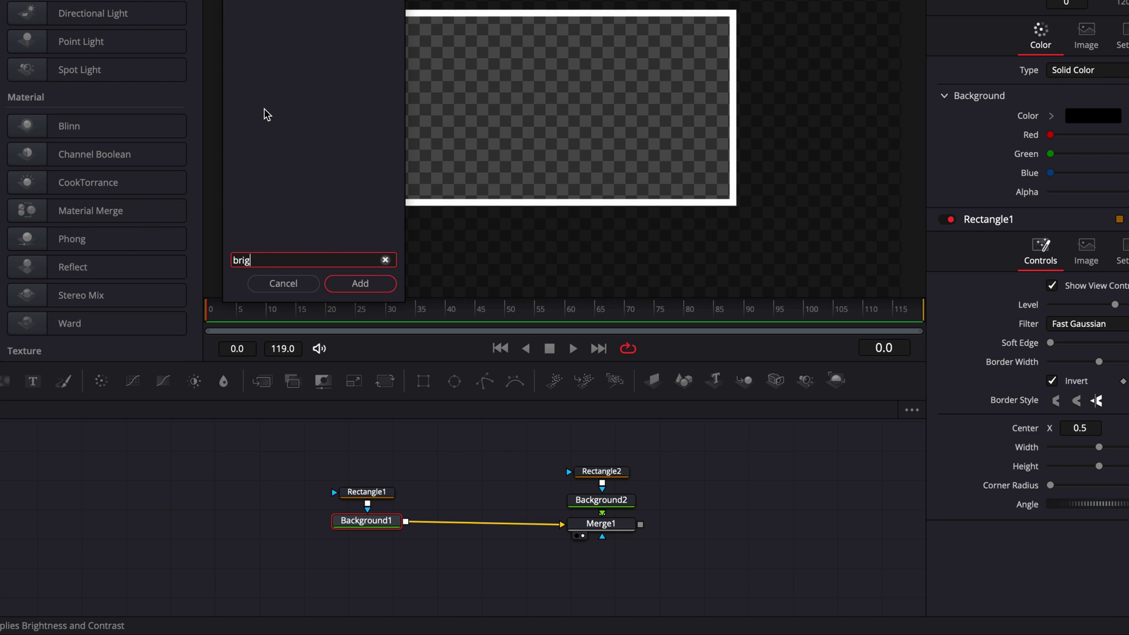
pyautogui.press('Return')
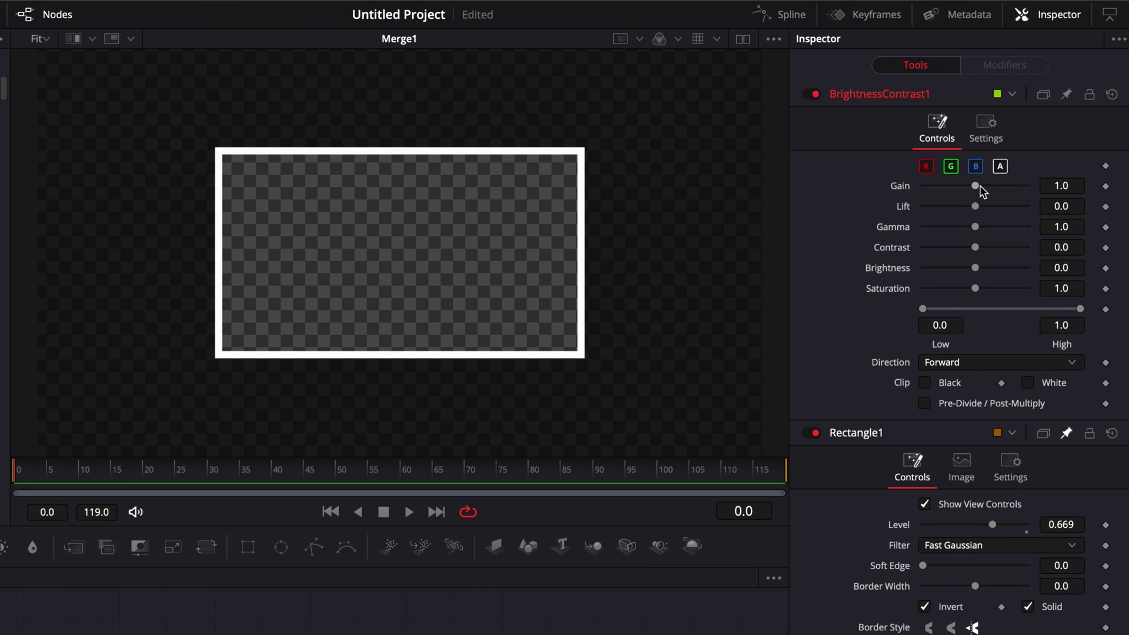
# Step: Test a few Gain values, restore it to 1.0, and keyframe Gain at frame 20
pyautogui.moveTo(975, 187)
pyautogui.mouseDown()
pyautogui.moveTo(923, 187)
pyautogui.moveTo(982, 184)
pyautogui.moveTo(958, 196)
pyautogui.moveTo(929, 188)
pyautogui.moveTo(971, 191)
pyautogui.mouseUp()
pyautogui.hotkey('ctrl', 'z')
pyautogui.click(143, 472)
pyautogui.moveTo(142, 471); pyautogui.dragTo(142, 471)
pyautogui.click(1107, 186)
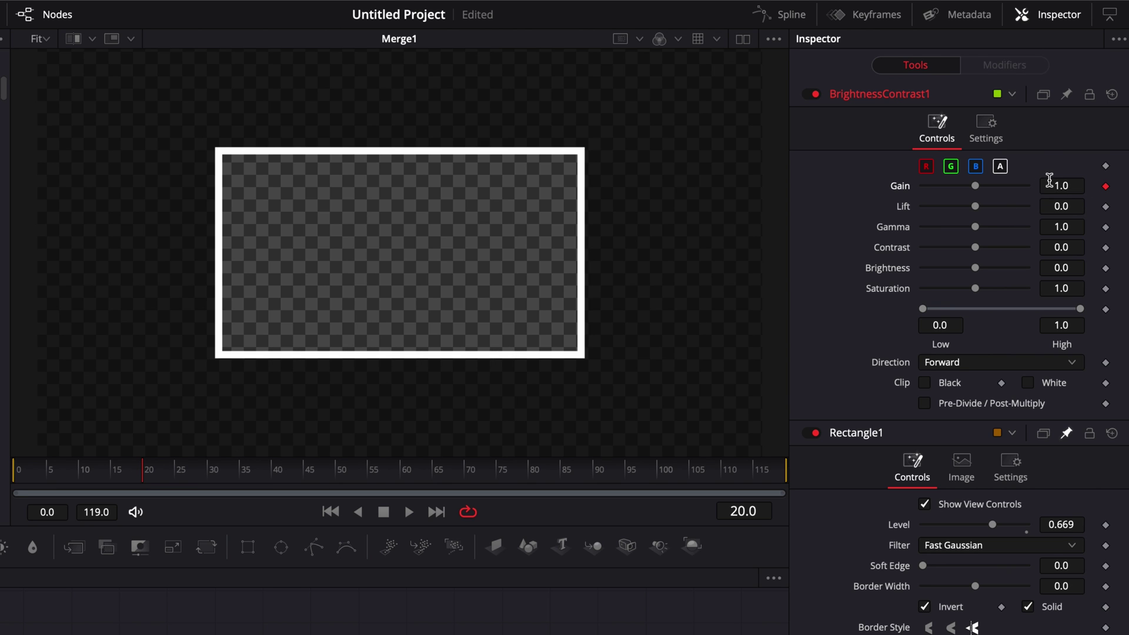
# Step: Set Gain to 0.0 at frame 0 and preview the first 25 frames of the fade-in
pyautogui.moveTo(27, 471); pyautogui.dragTo(15, 471)
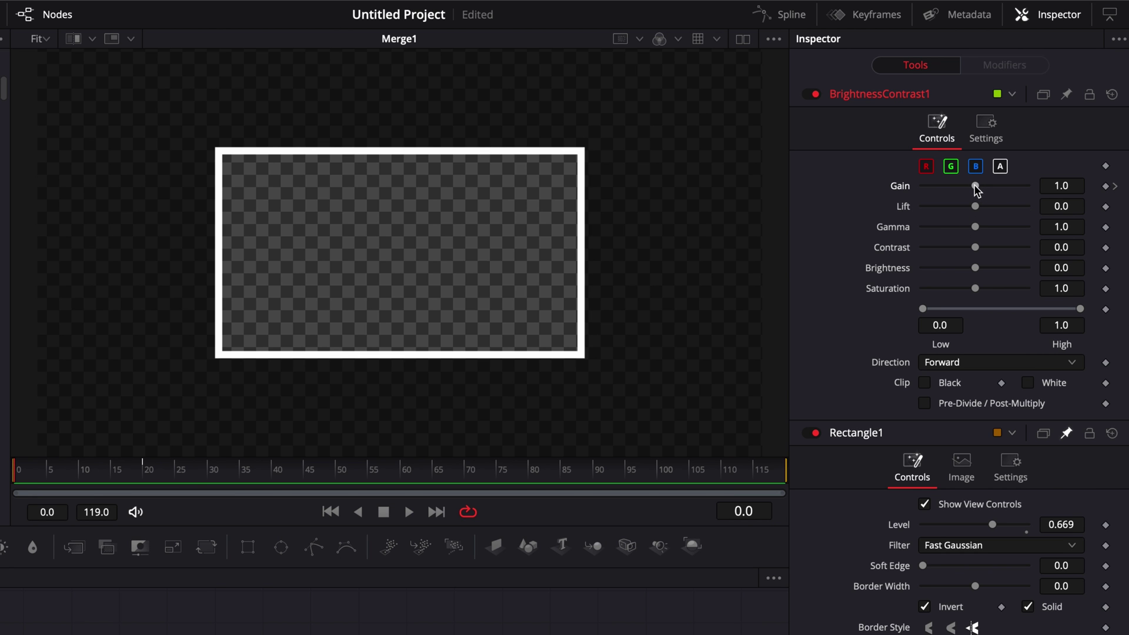
pyautogui.moveTo(975, 187); pyautogui.dragTo(891, 197)
pyautogui.press('space')
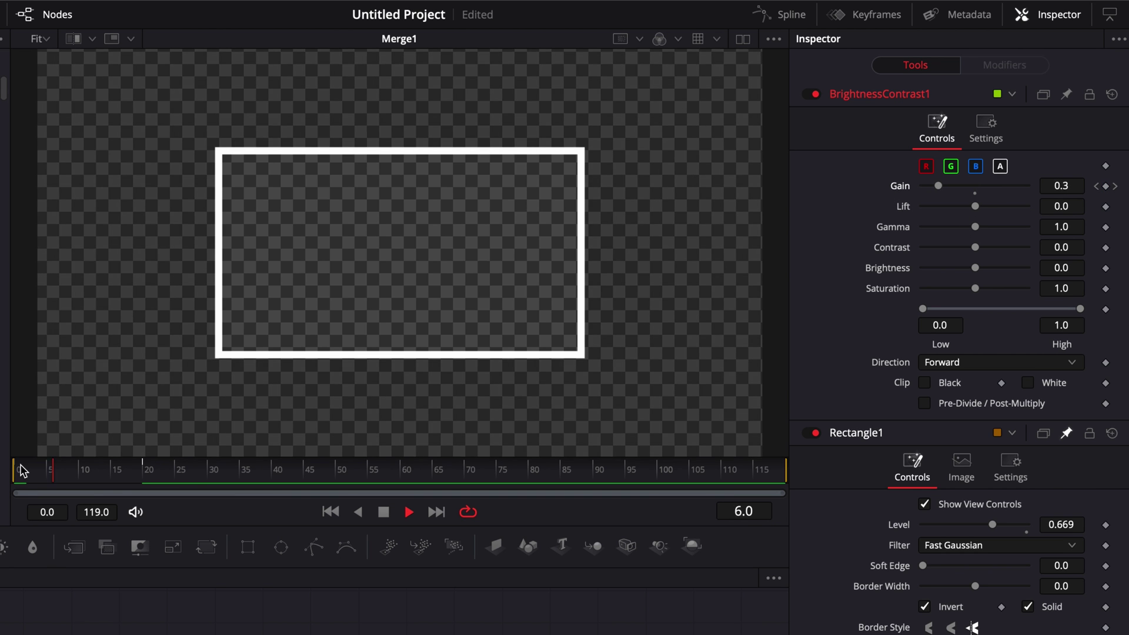
pyautogui.press('space')
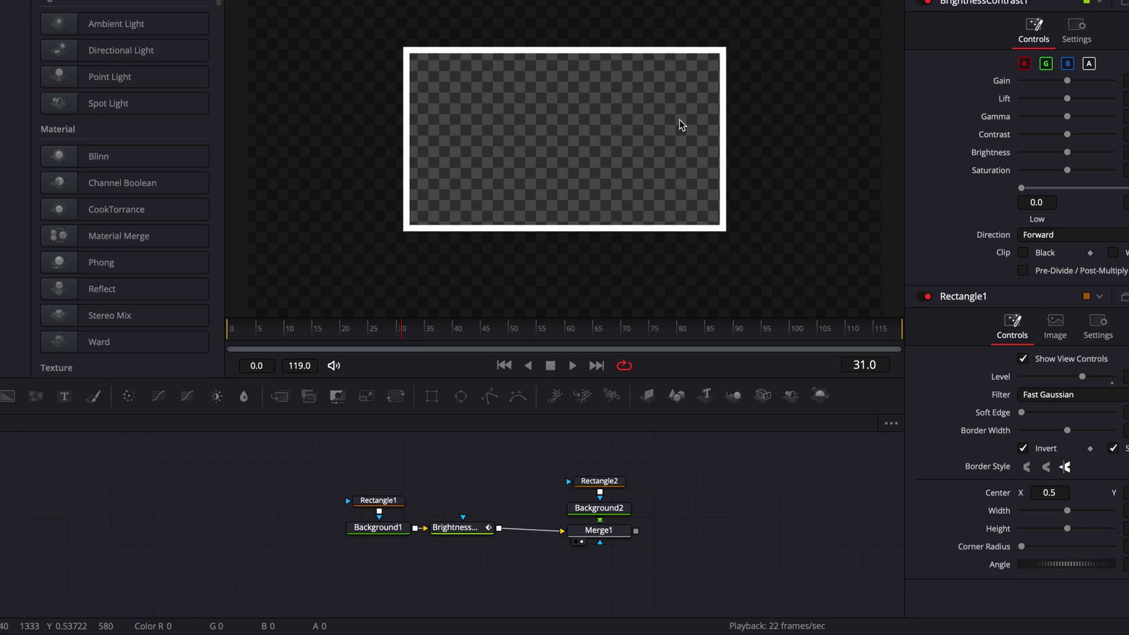
# Step: Keyframe Rectangle2's Length at 1.0 on frame 20 and 0 on frame 0, then preview the draw-on
pyautogui.click(590, 470)
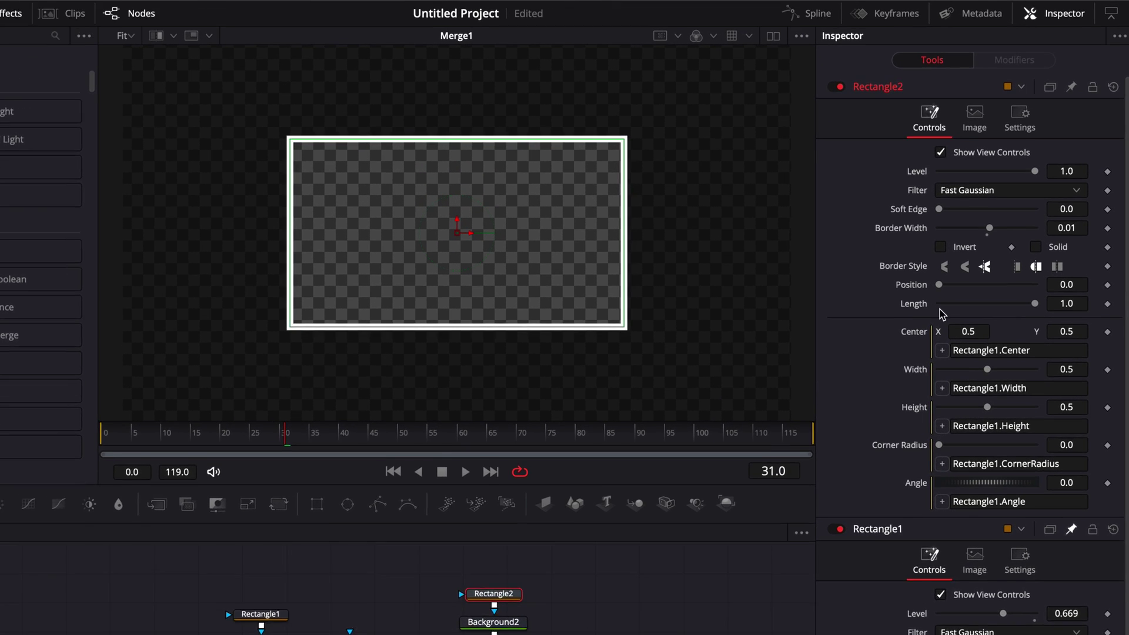
pyautogui.moveTo(1028, 331)
pyautogui.mouseDown()
pyautogui.moveTo(933, 331)
pyautogui.moveTo(1028, 333)
pyautogui.mouseUp()
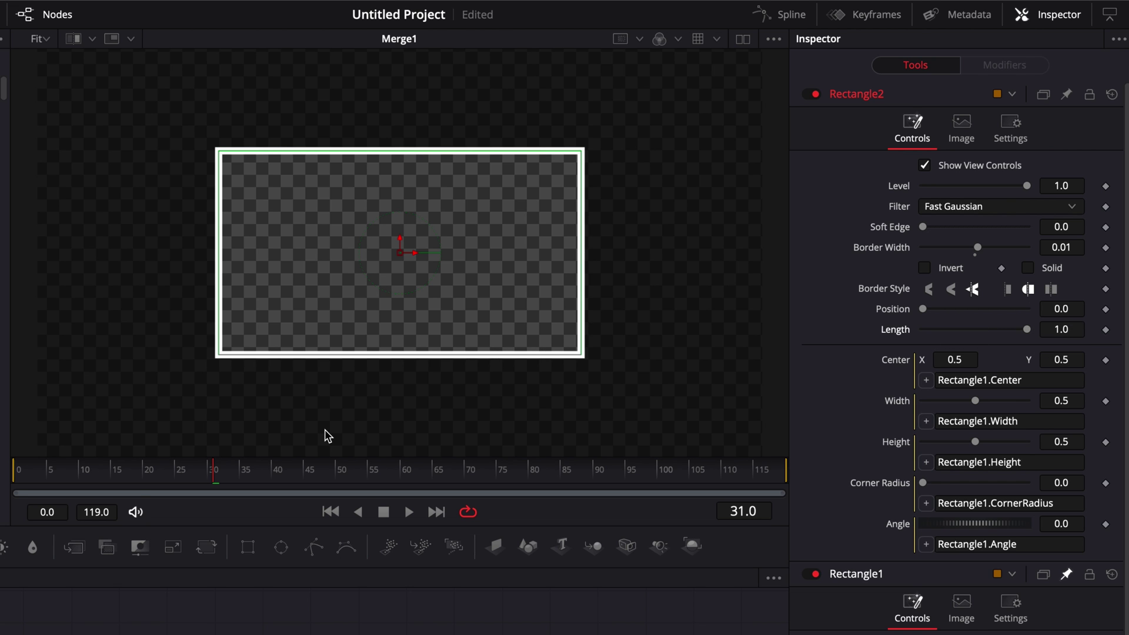
pyautogui.click(144, 470)
pyautogui.moveTo(71, 473); pyautogui.dragTo(6, 477)
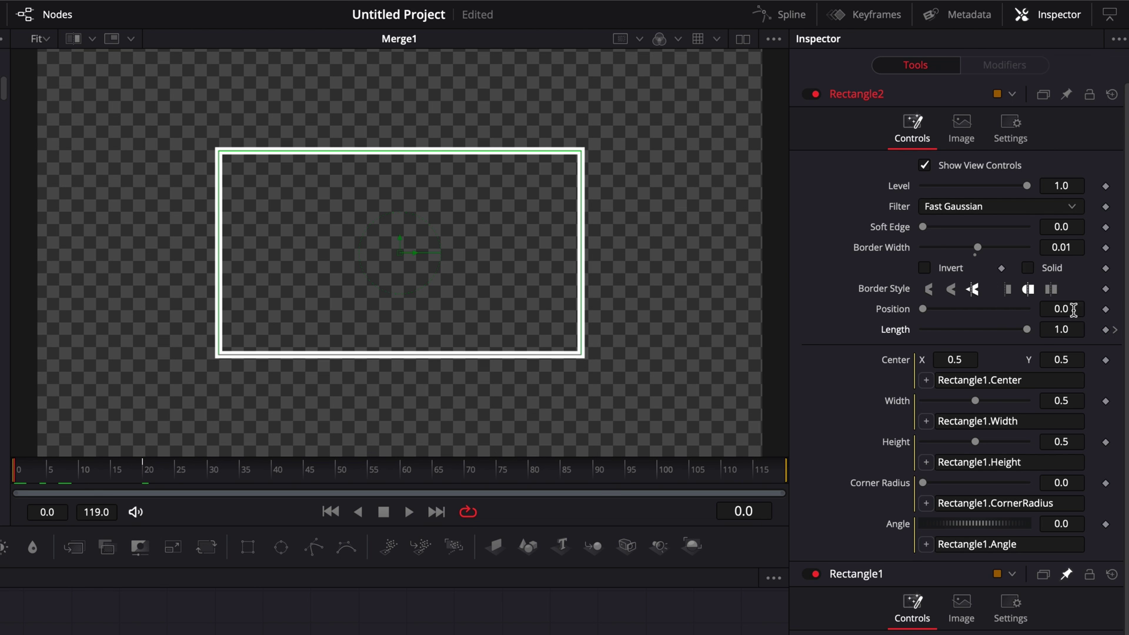
pyautogui.moveTo(1027, 329); pyautogui.dragTo(908, 344)
pyautogui.press('space')
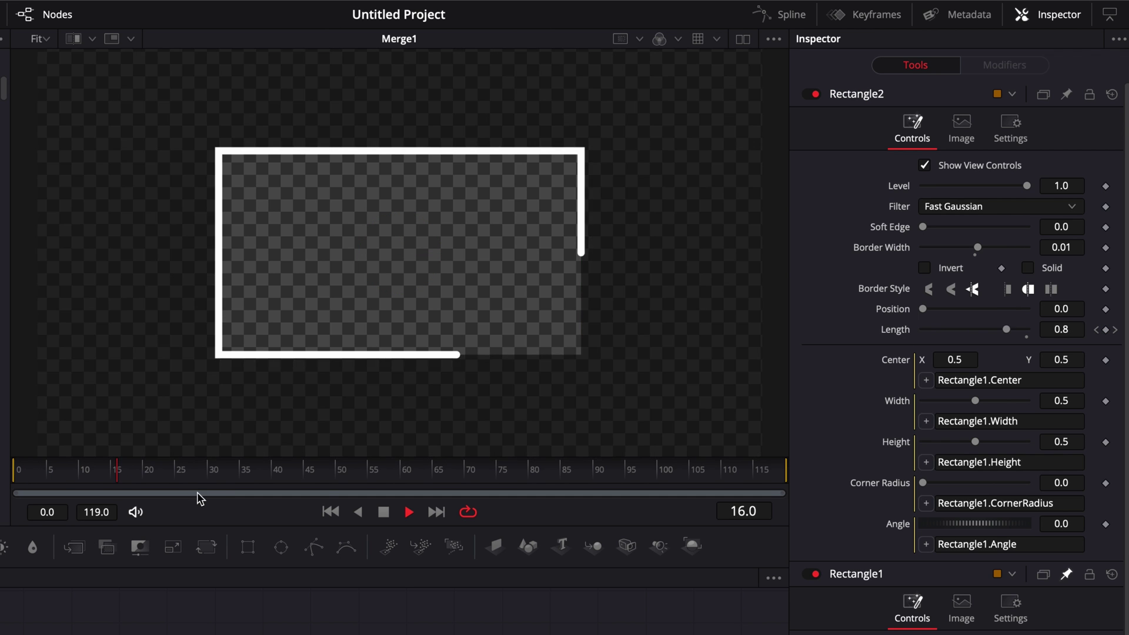
pyautogui.press('space')
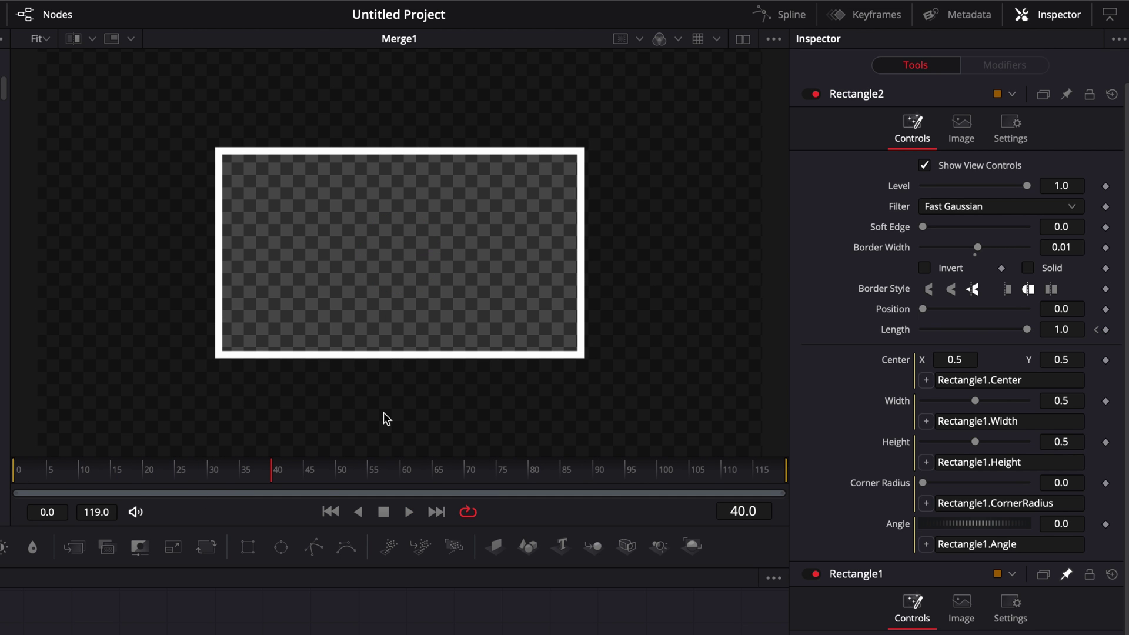
# Step: In the enlarged Spline editor, show the Gain and Rectangle2 curves, fit them, and smooth both Length keyframes
pyautogui.click(788, 15)
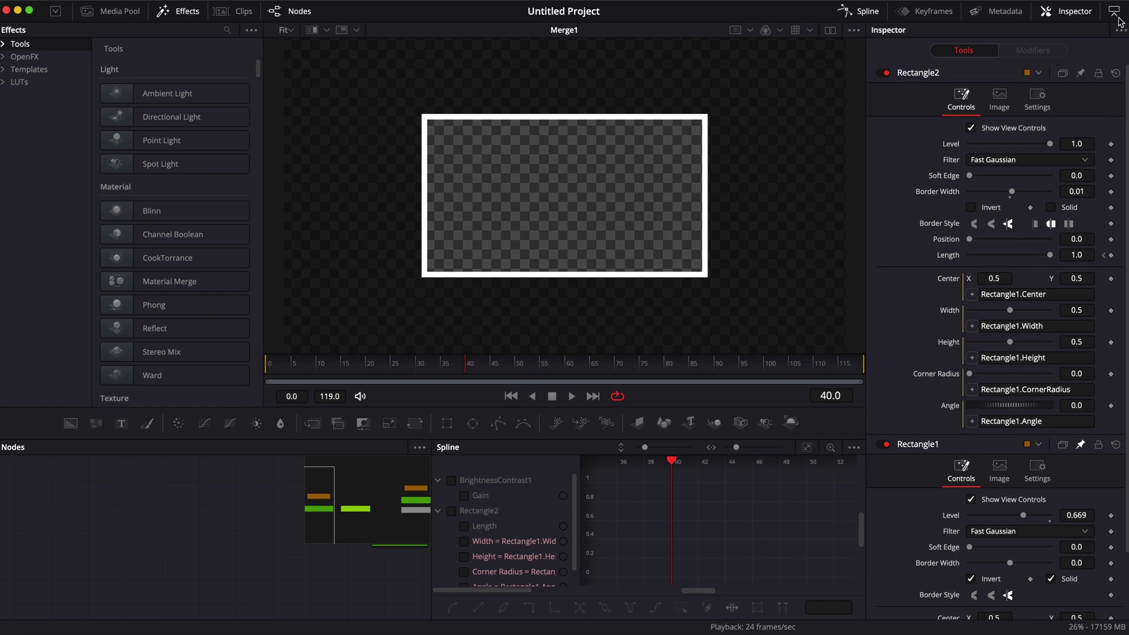
pyautogui.click(1117, 17)
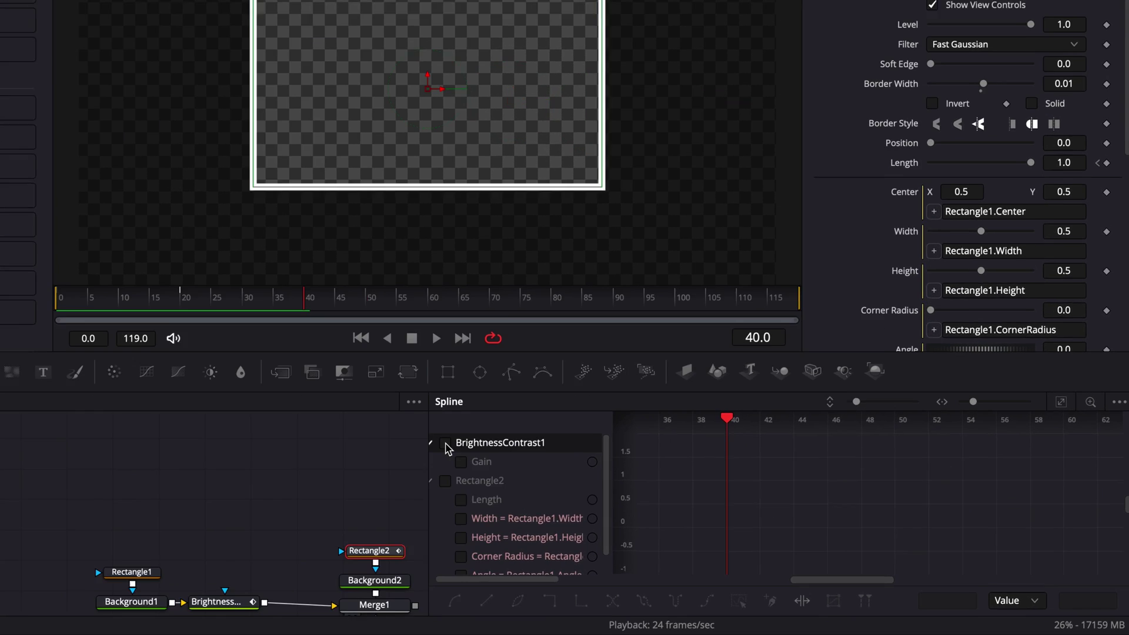
pyautogui.click(585, 481)
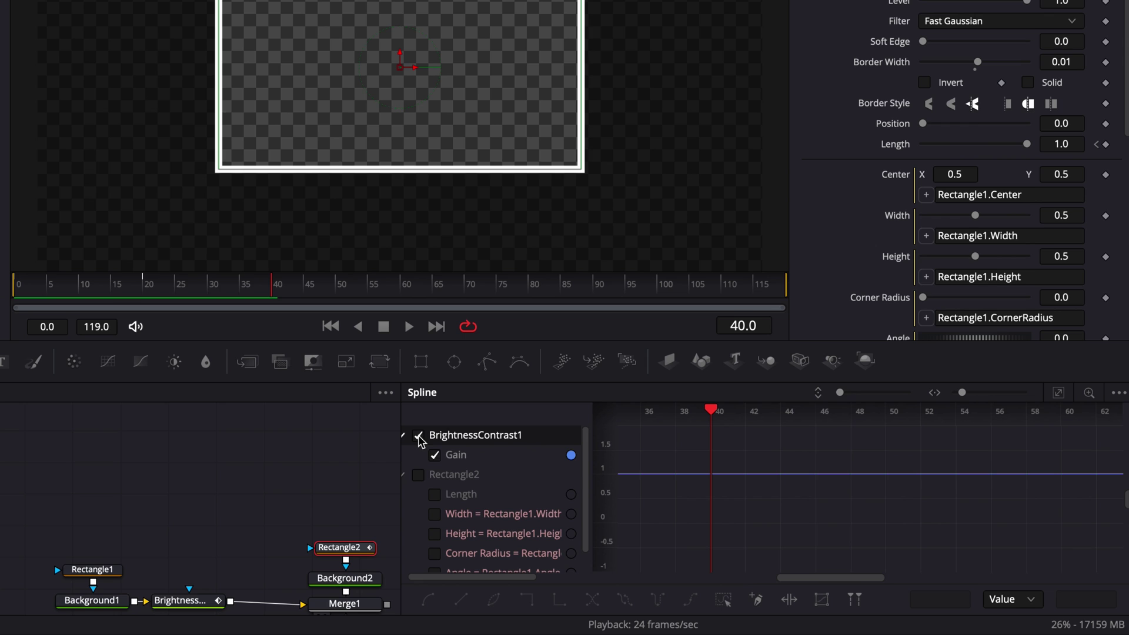
pyautogui.click(419, 475)
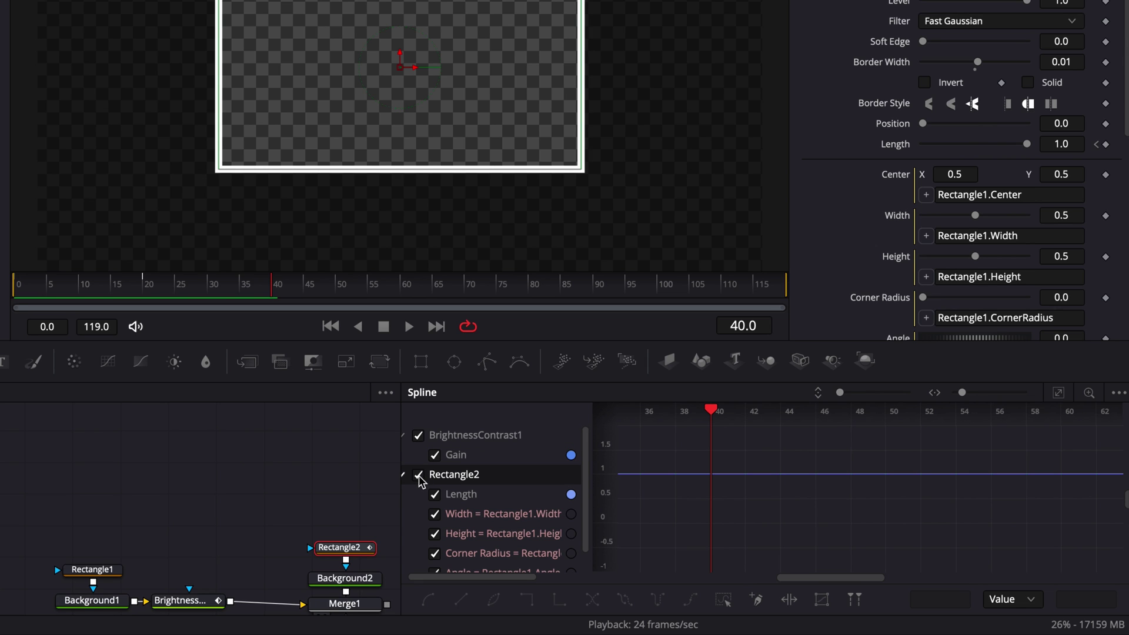
pyautogui.click(1058, 393)
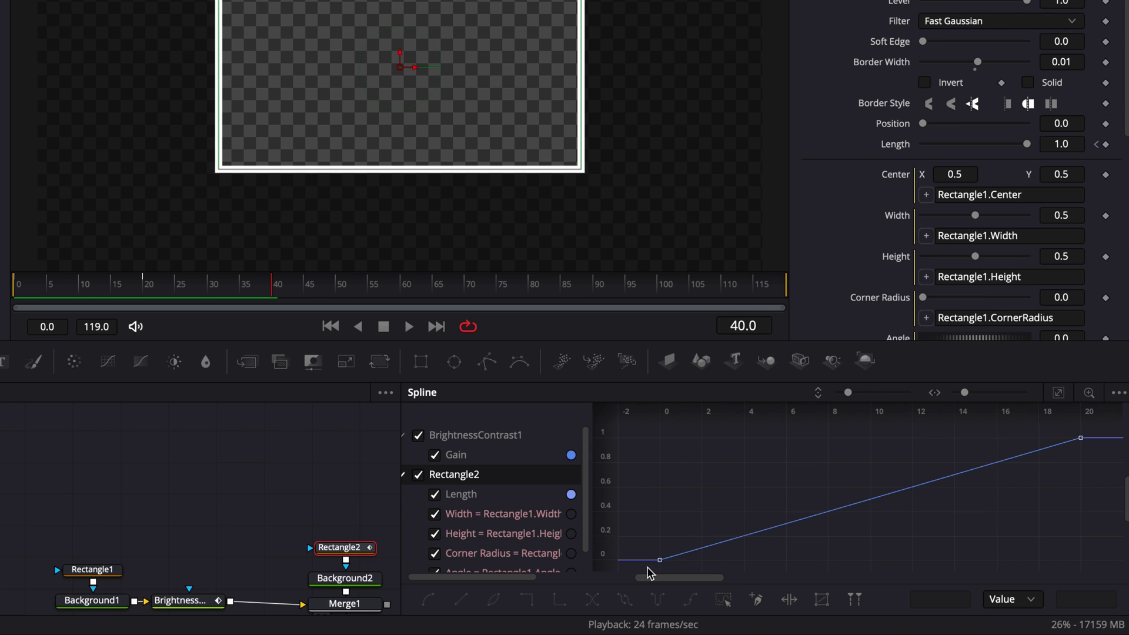
pyautogui.moveTo(647, 568); pyautogui.dragTo(1089, 434)
pyautogui.press('s')
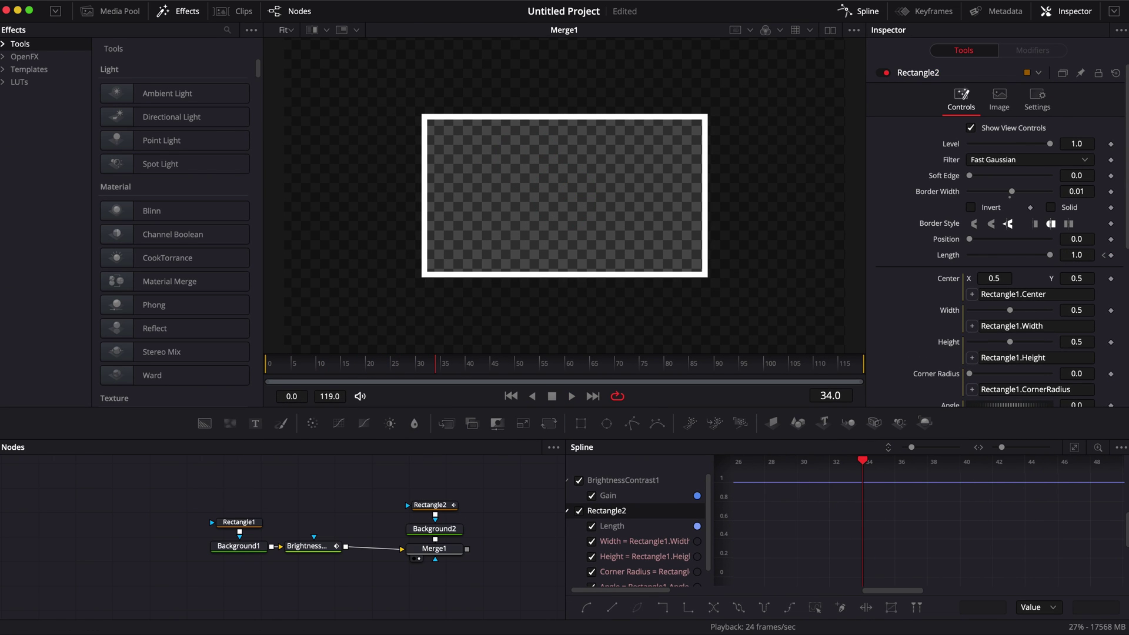
# Step: Move the Gain end keyframe from frame 20 to frame 14, keeping its value, then replay from frame 0
pyautogui.click(1075, 446)
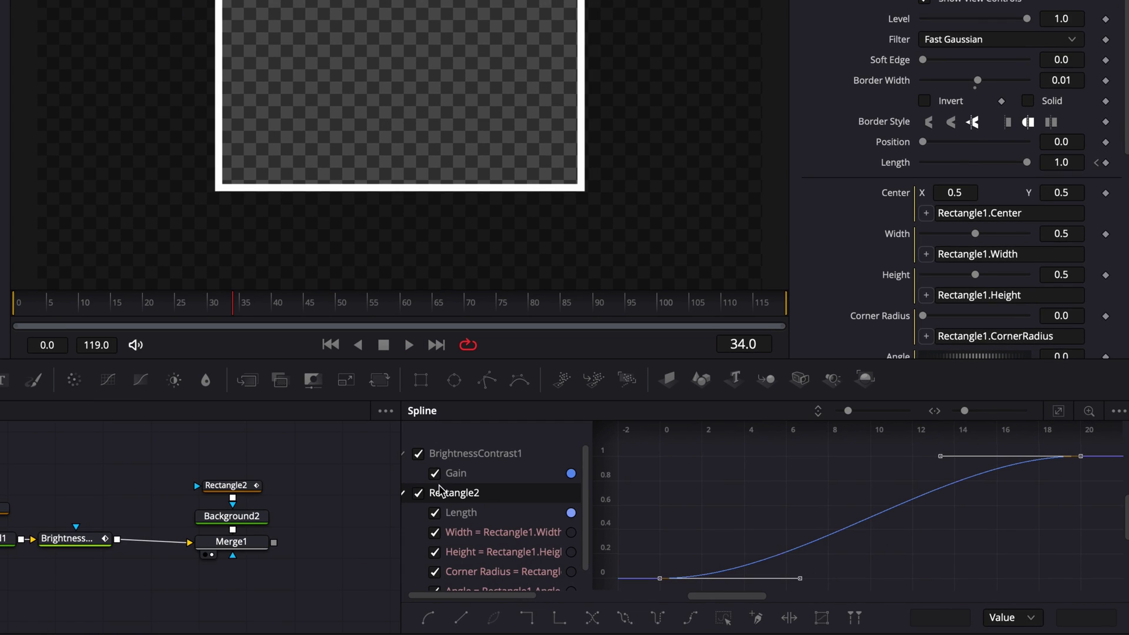
pyautogui.click(420, 494)
pyautogui.moveTo(1062, 484); pyautogui.dragTo(1105, 450)
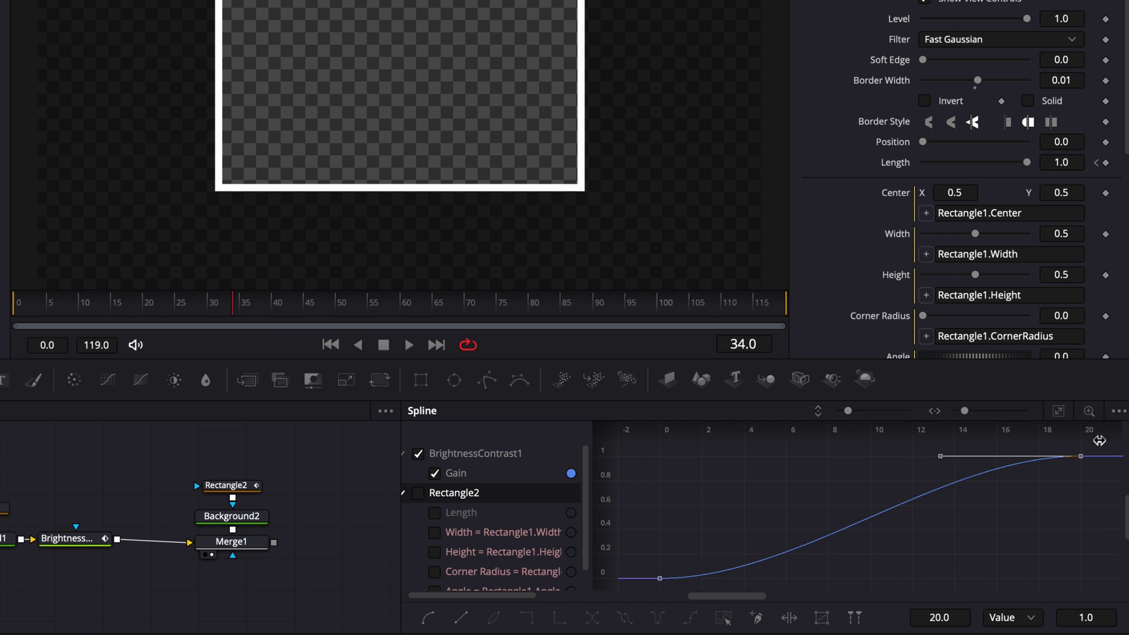
pyautogui.press('shift')
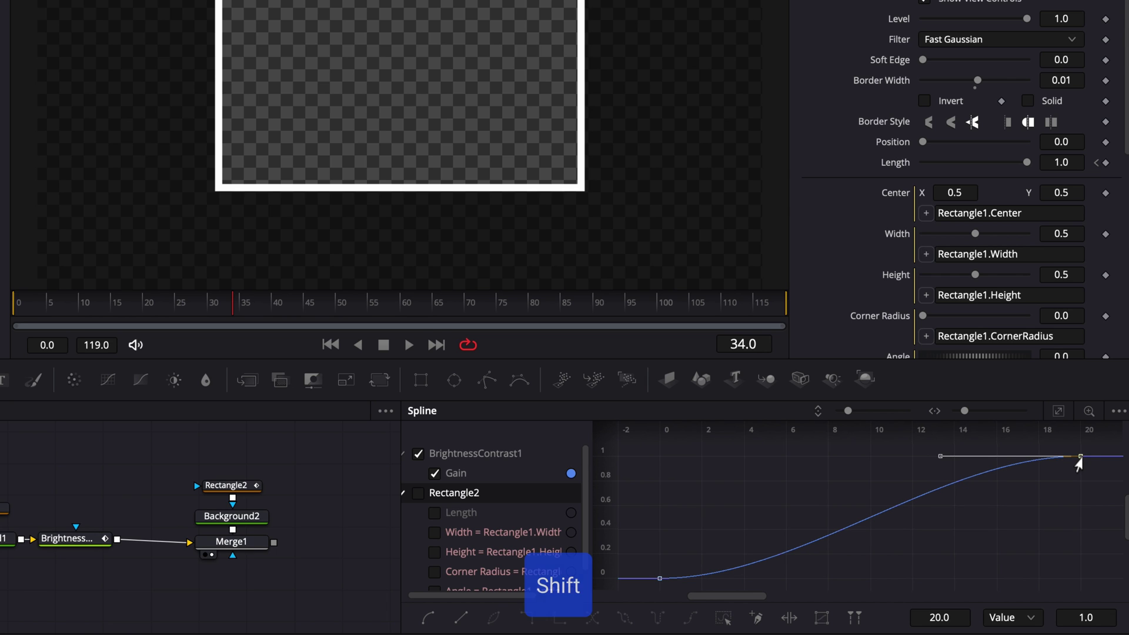
pyautogui.moveTo(1079, 465); pyautogui.dragTo(953, 466)
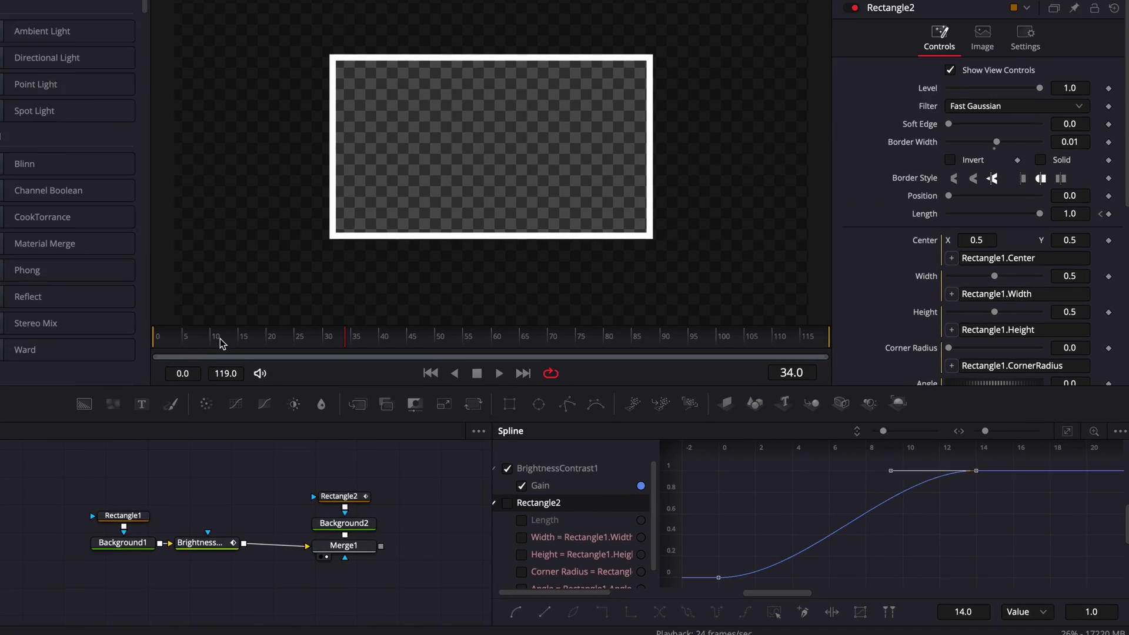
pyautogui.moveTo(47, 312); pyautogui.dragTo(18, 312)
pyautogui.press('space')
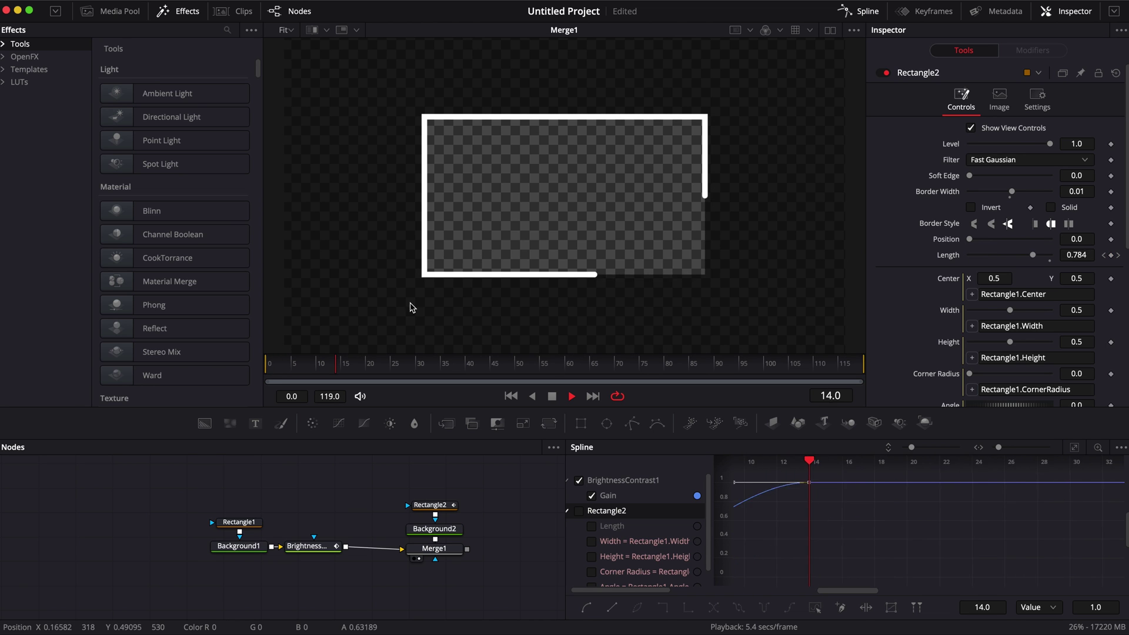
# Step: Set Rectangle1's Corner Radius to 0.134, replay the animation, and try repositioning the cutout
pyautogui.click(241, 526)
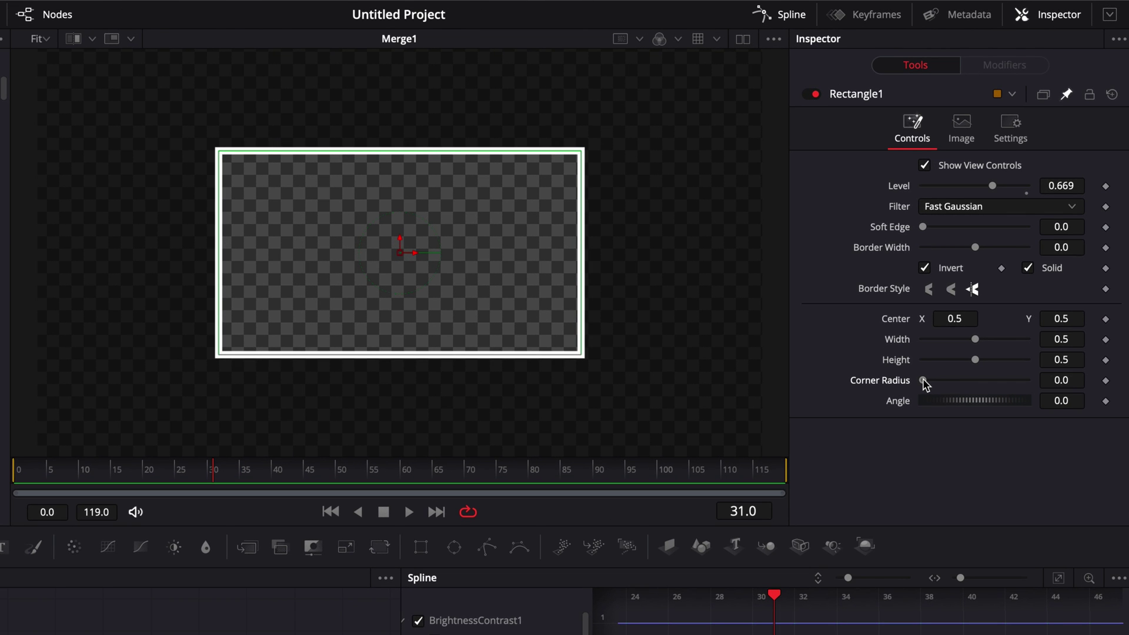
pyautogui.moveTo(970, 296); pyautogui.dragTo(975, 295)
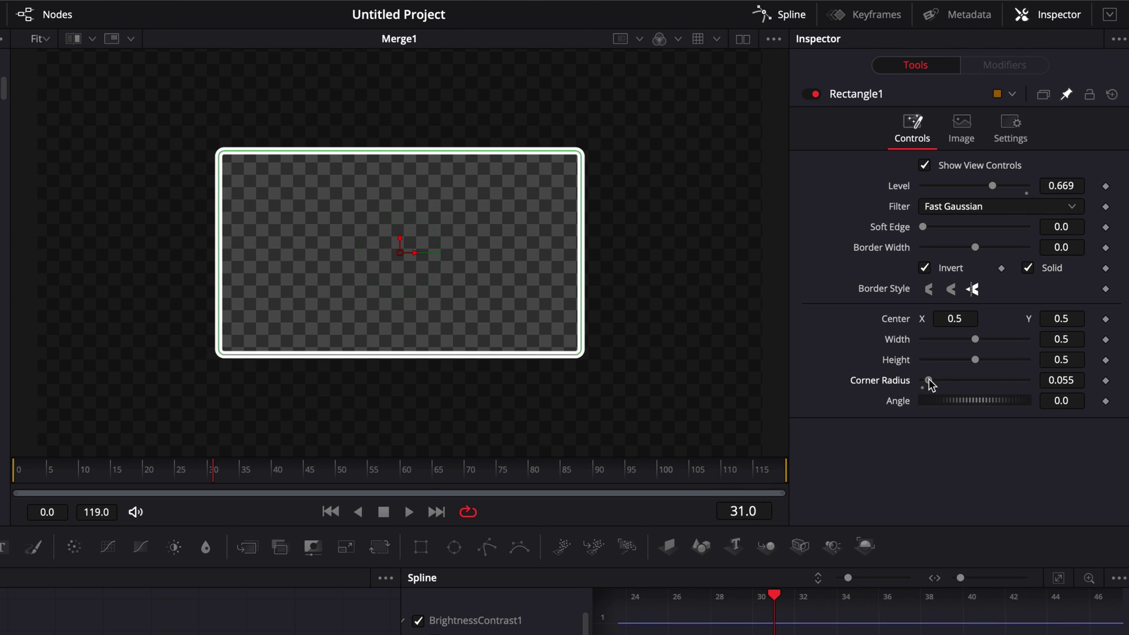
pyautogui.moveTo(931, 385); pyautogui.dragTo(938, 383)
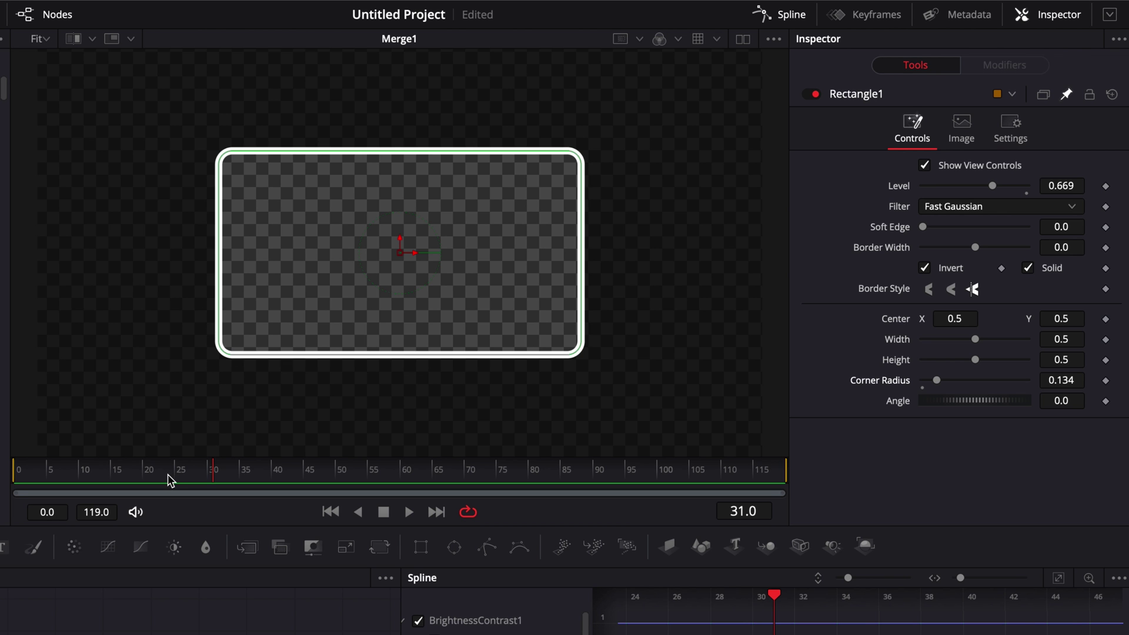
pyautogui.click(330, 512)
pyautogui.press('space')
pyautogui.press('space')
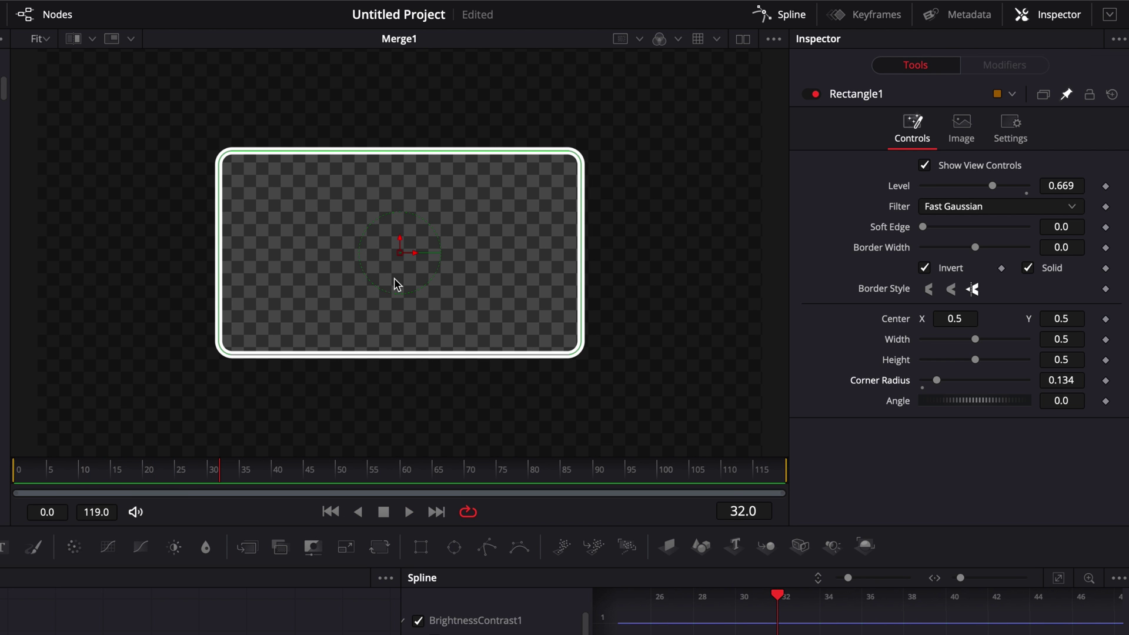
pyautogui.moveTo(400, 253)
pyautogui.mouseDown()
pyautogui.moveTo(270, 252)
pyautogui.moveTo(398, 222)
pyautogui.moveTo(315, 186)
pyautogui.moveTo(381, 265)
pyautogui.mouseUp()
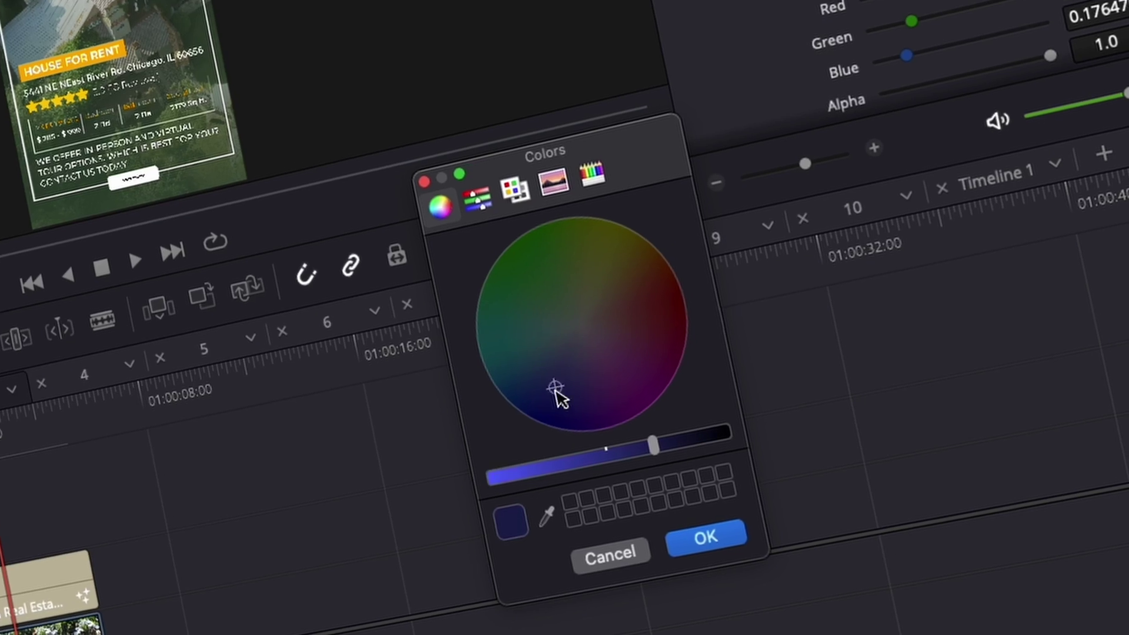
# Step: In Finder, go to the Starter Pack (VES) folder holding Starter Pack (VES).DRFX
pyautogui.moveTo(554, 386); pyautogui.dragTo(540, 405)
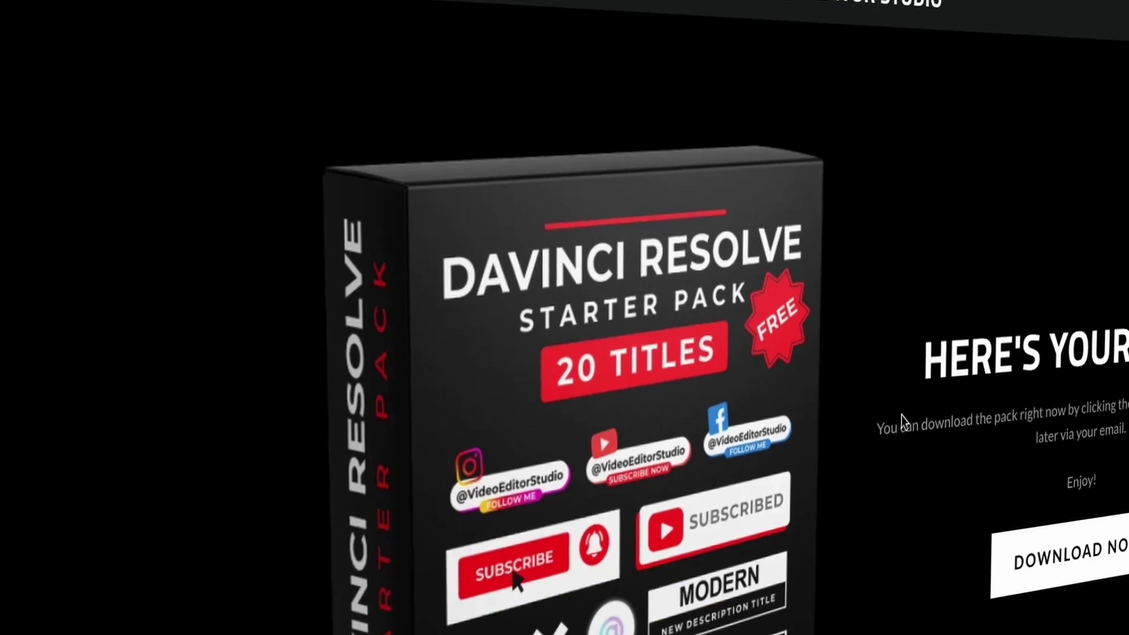